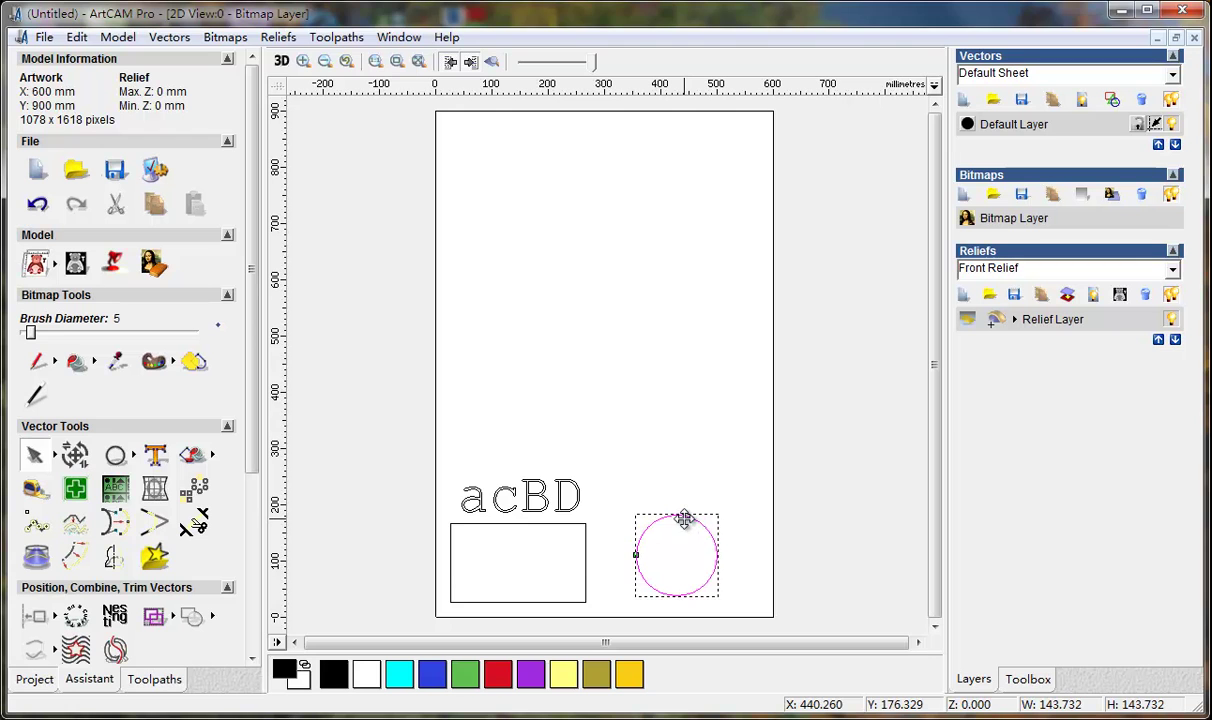
# Open the circle's Shape Editor and move the dialog clear of the drawing.
pyautogui.doubleClick(684, 518)
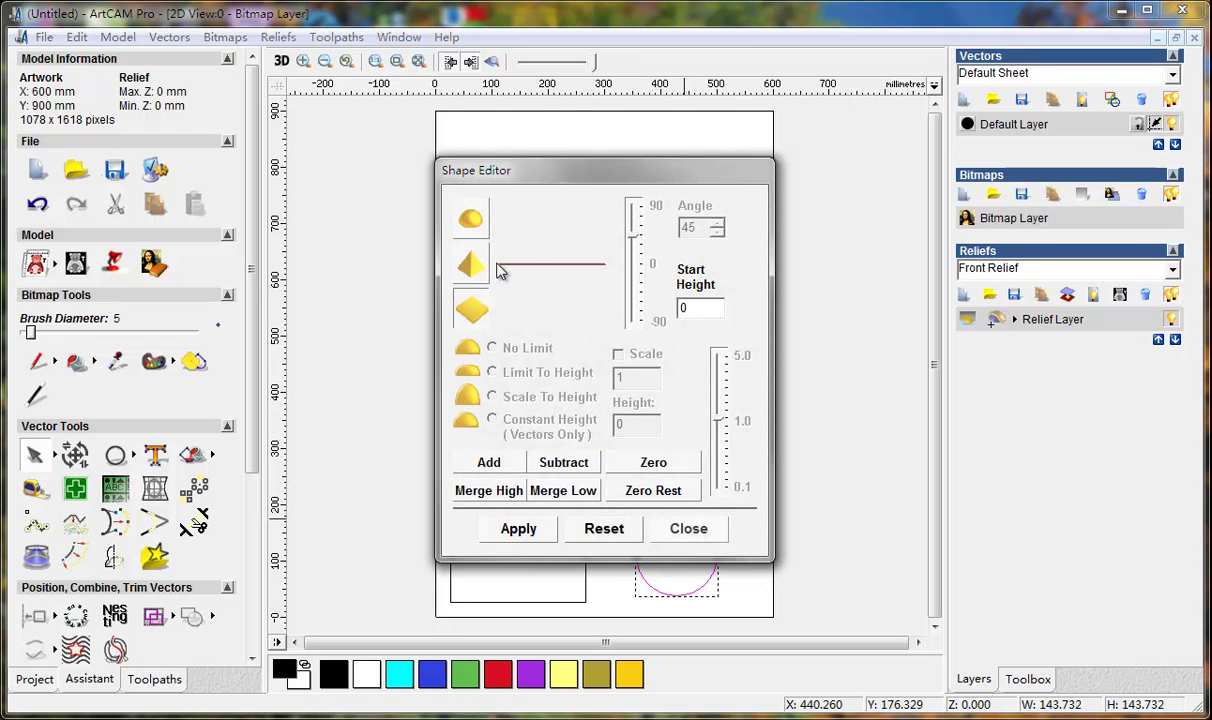
pyautogui.moveTo(505, 175); pyautogui.dragTo(907, 190)
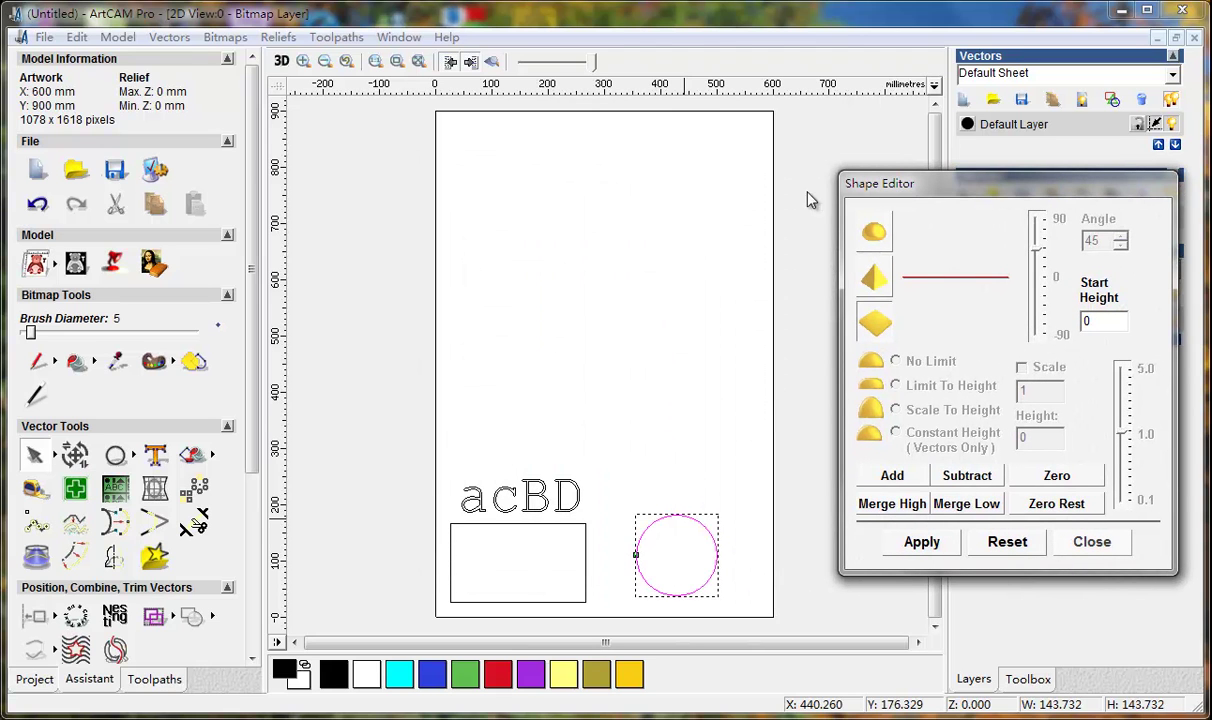
# Preview the relief in 3D, reposition the Shape Editor, and return to the 2D drawing.
pyautogui.click(282, 63)
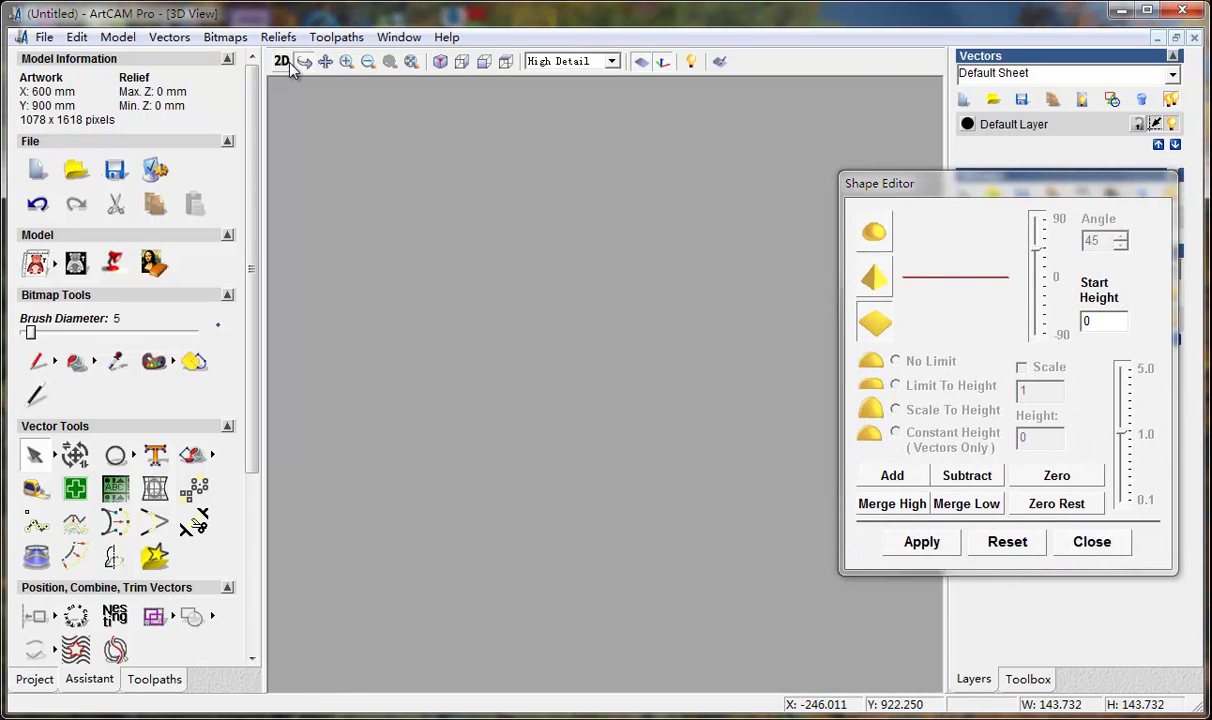
pyautogui.moveTo(940, 183)
pyautogui.mouseDown()
pyautogui.moveTo(972, 185)
pyautogui.moveTo(935, 203)
pyautogui.mouseUp()
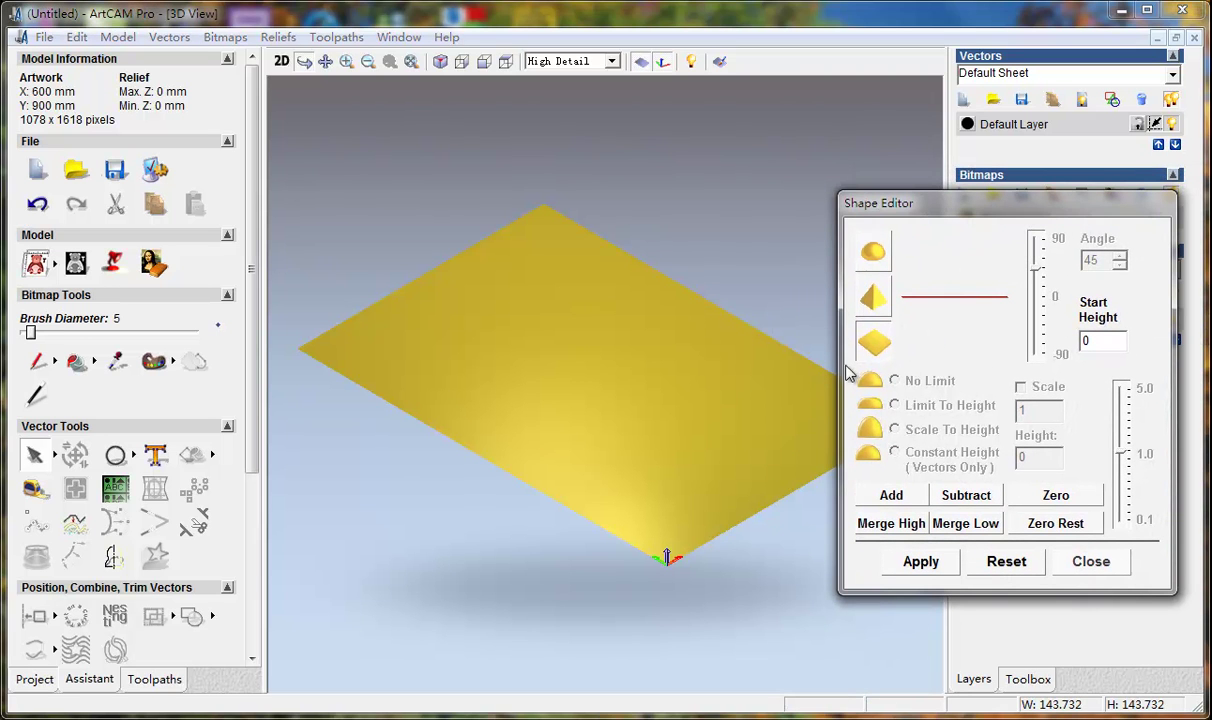
pyautogui.click(282, 64)
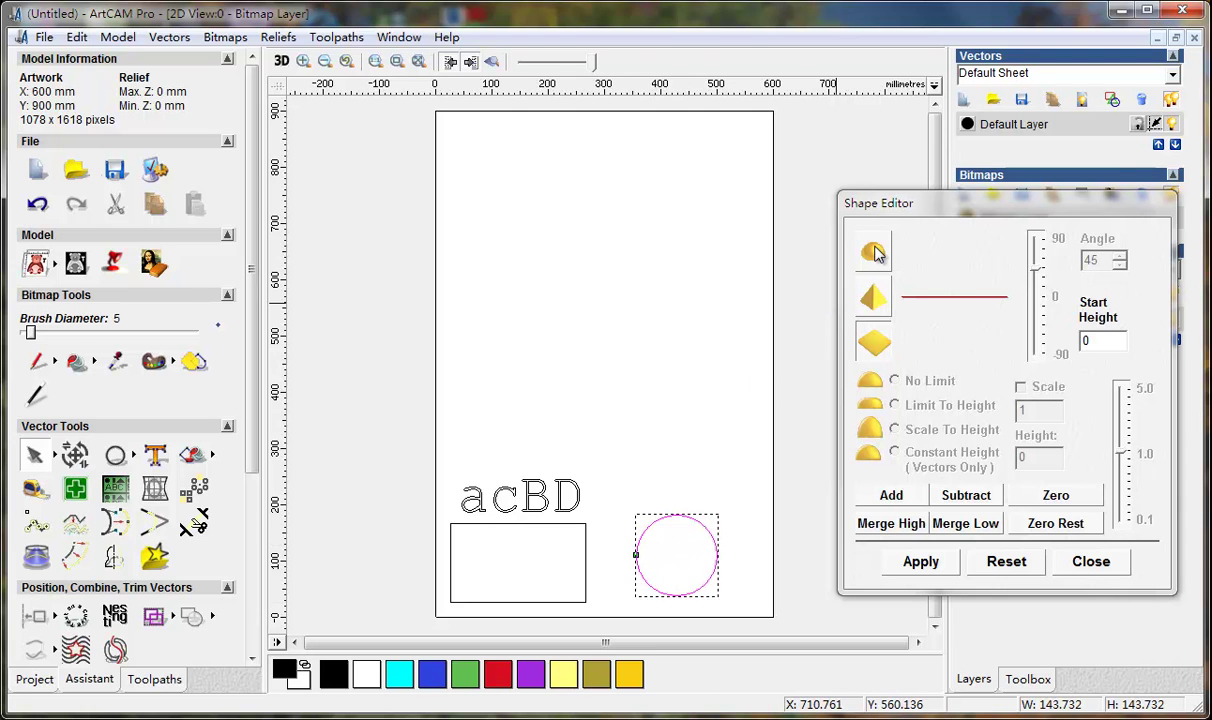
# Add a round 90° profile to the circle, raising Relief Max Z to 71.859 mm.
pyautogui.click(873, 252)
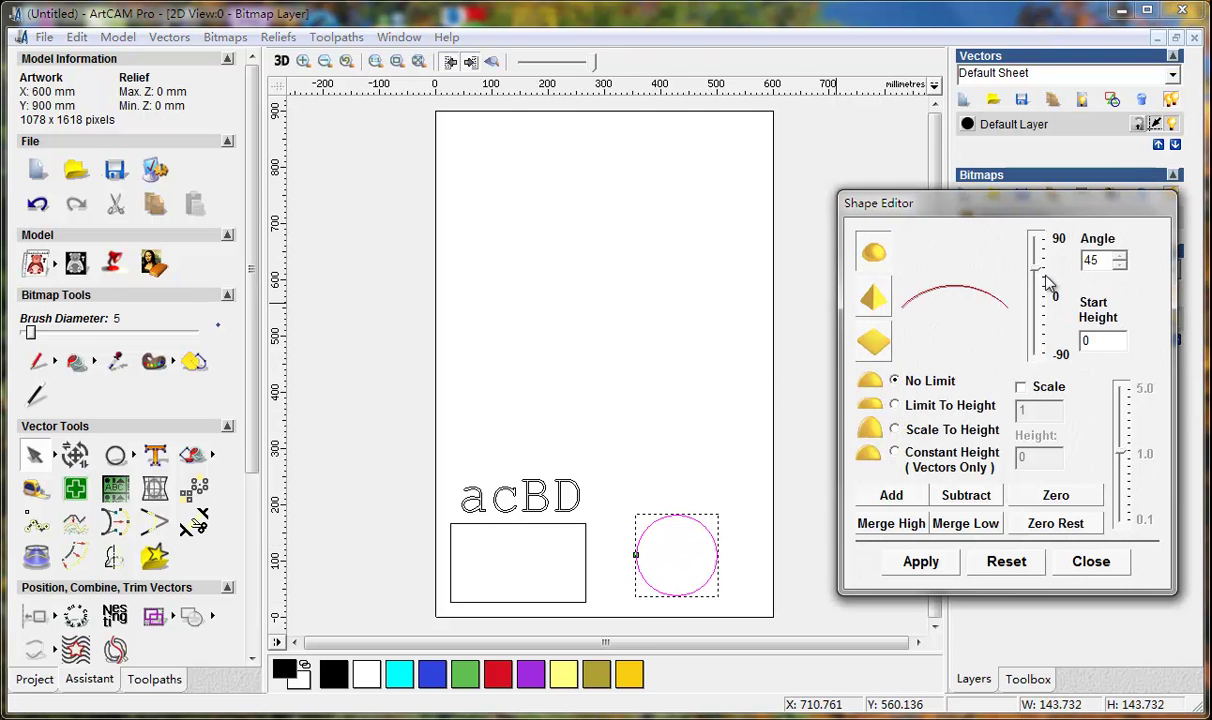
pyautogui.moveTo(1037, 278); pyautogui.dragTo(1060, 243)
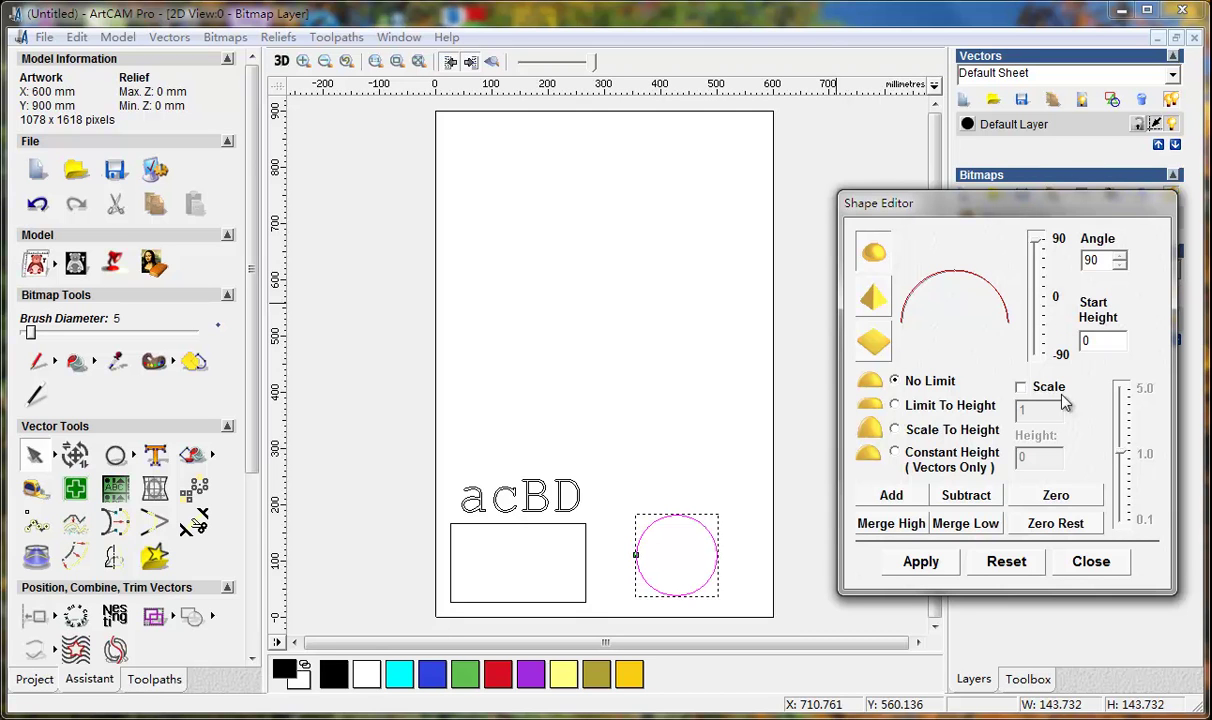
pyautogui.click(905, 500)
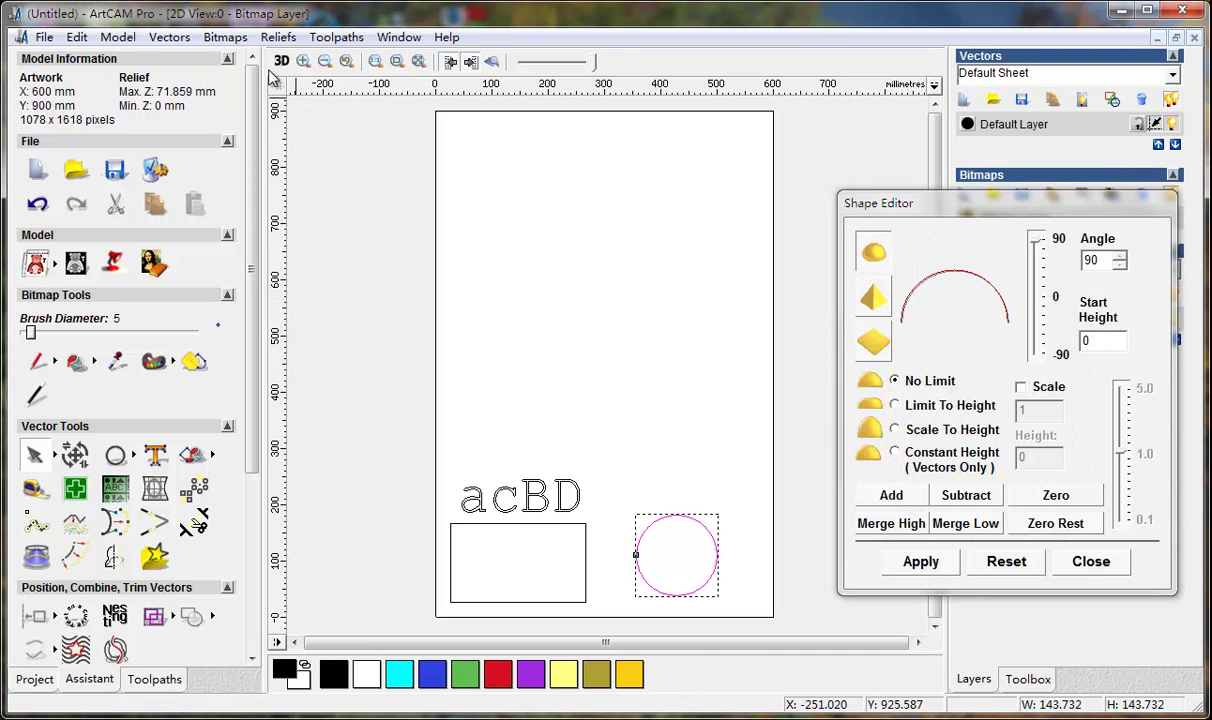
# Switch to 3D and orbit the yellow plate to inspect the raised dome.
pyautogui.click(281, 61)
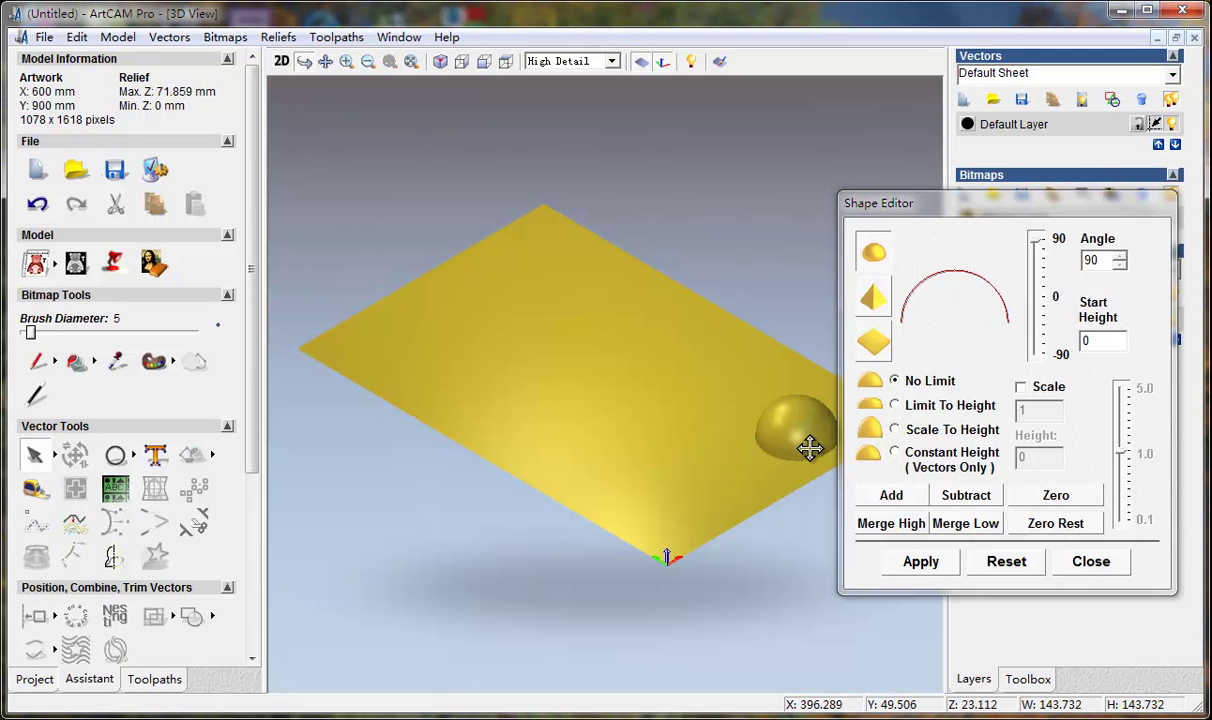
pyautogui.moveTo(810, 448); pyautogui.dragTo(541, 430)
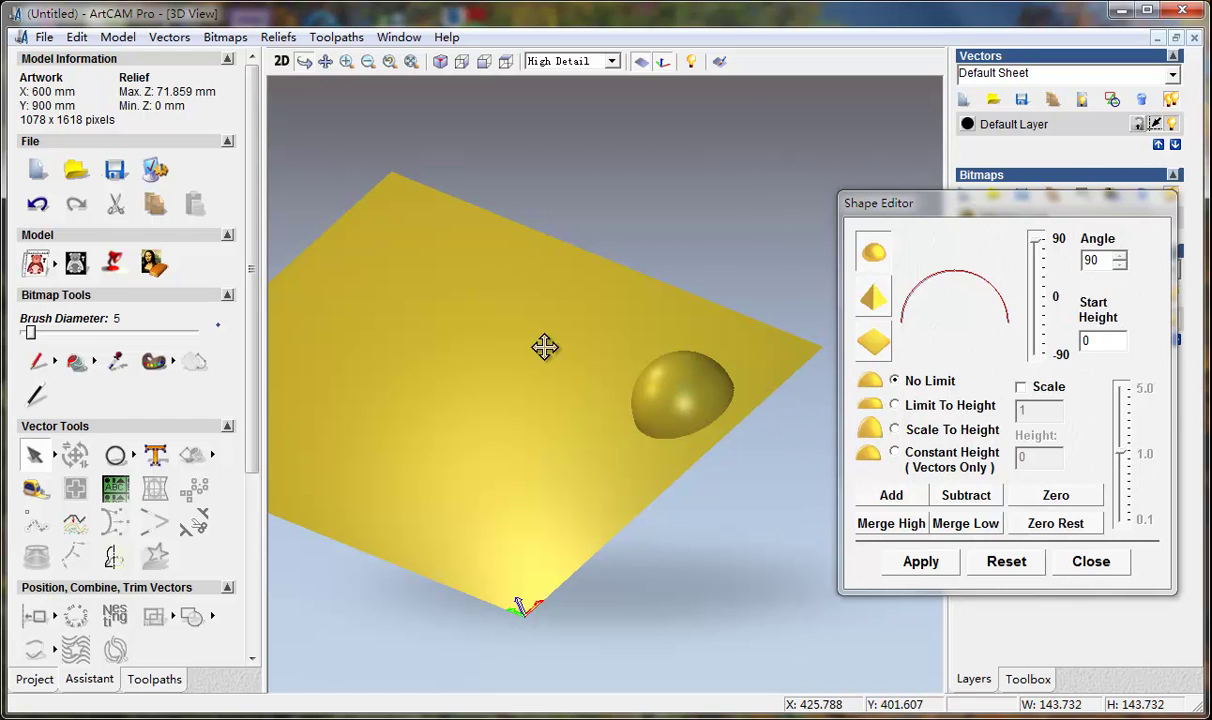
# Undo the tall dome and re-add it at a 45° angle, giving Max Z 29.765 mm.
pyautogui.hotkey('ctrl', 'z')
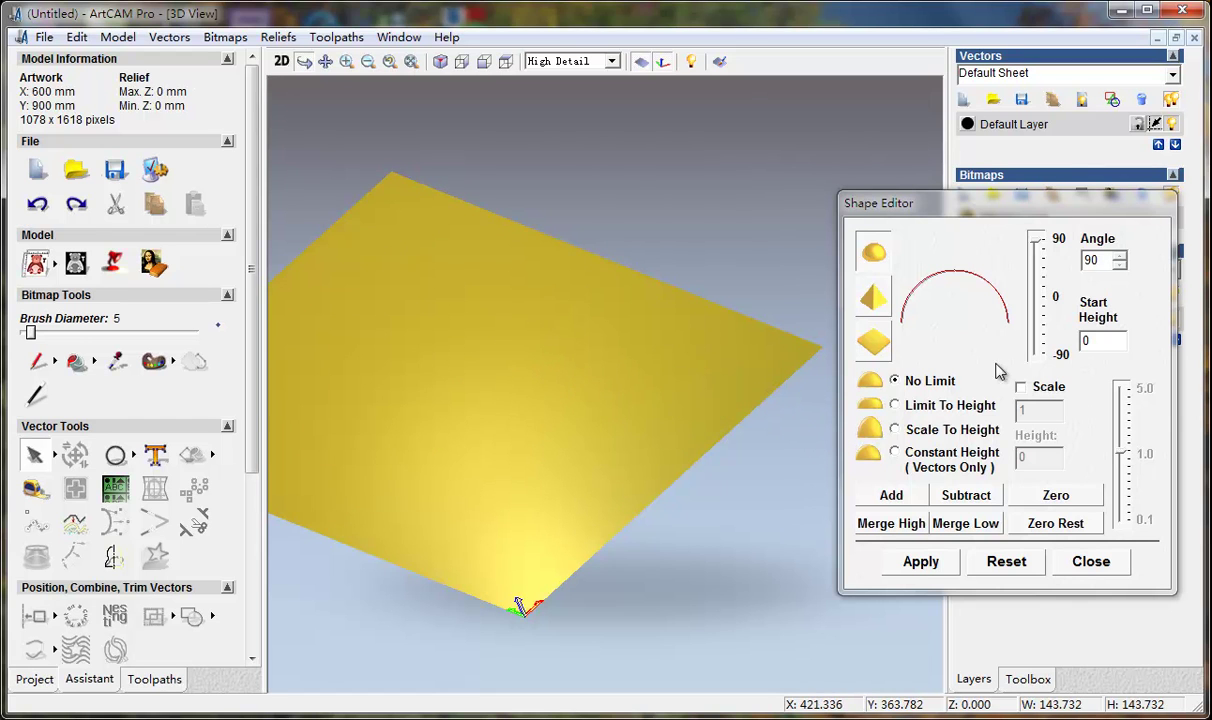
pyautogui.moveTo(1043, 244); pyautogui.dragTo(1037, 271)
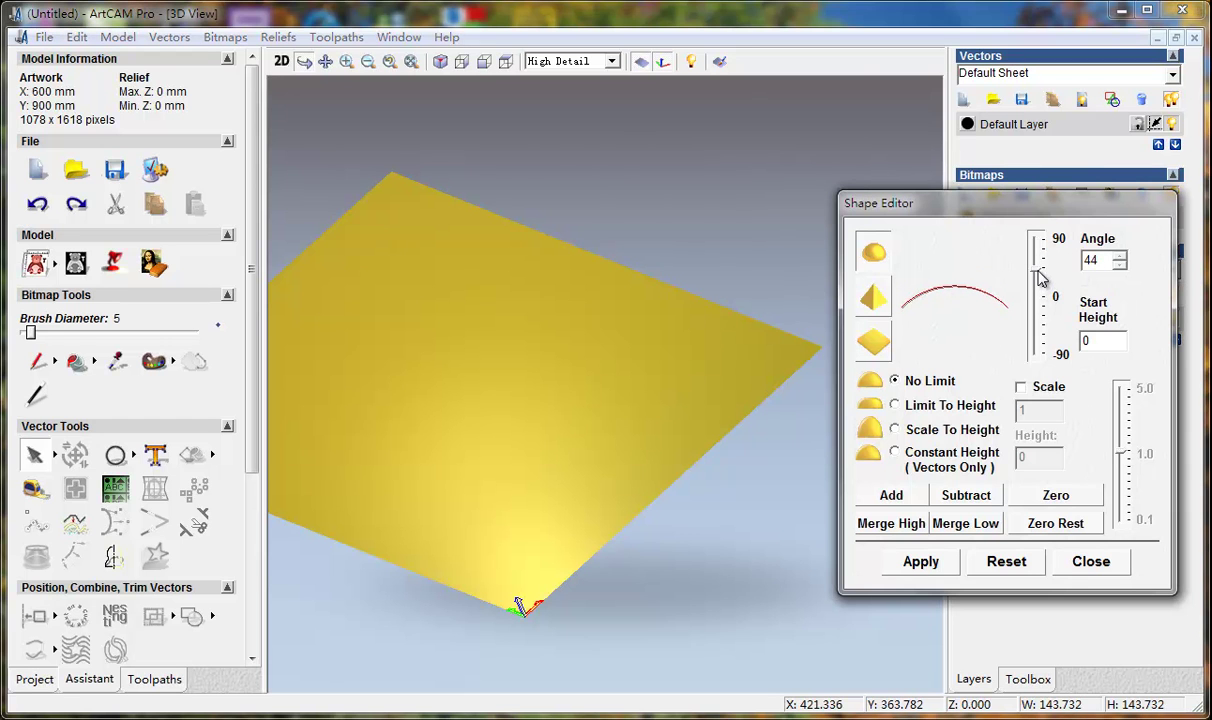
pyautogui.click(1120, 256)
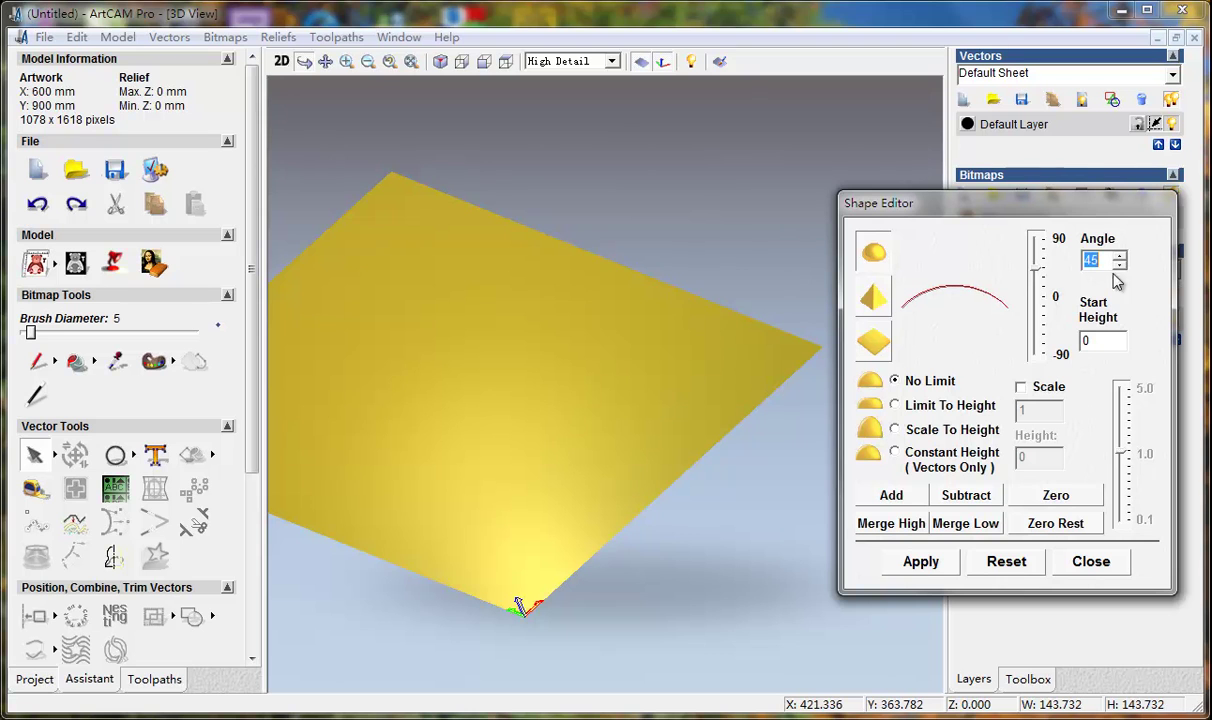
pyautogui.click(891, 496)
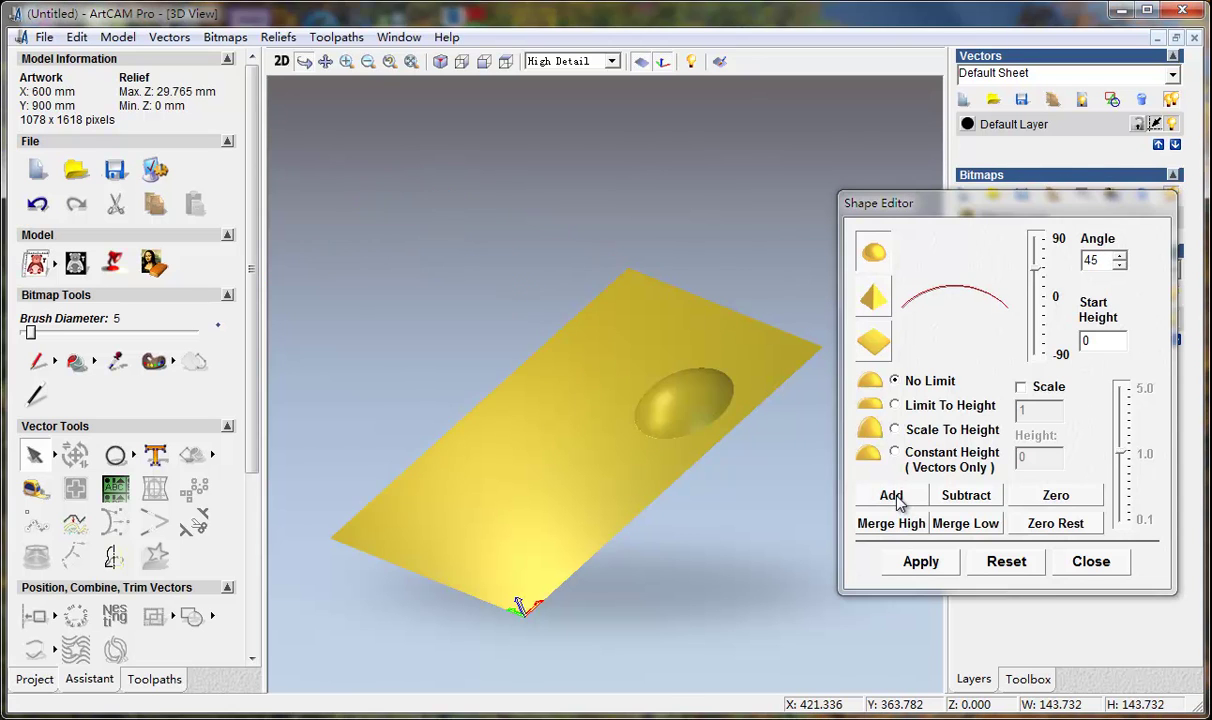
pyautogui.moveTo(688, 410); pyautogui.dragTo(576, 481)
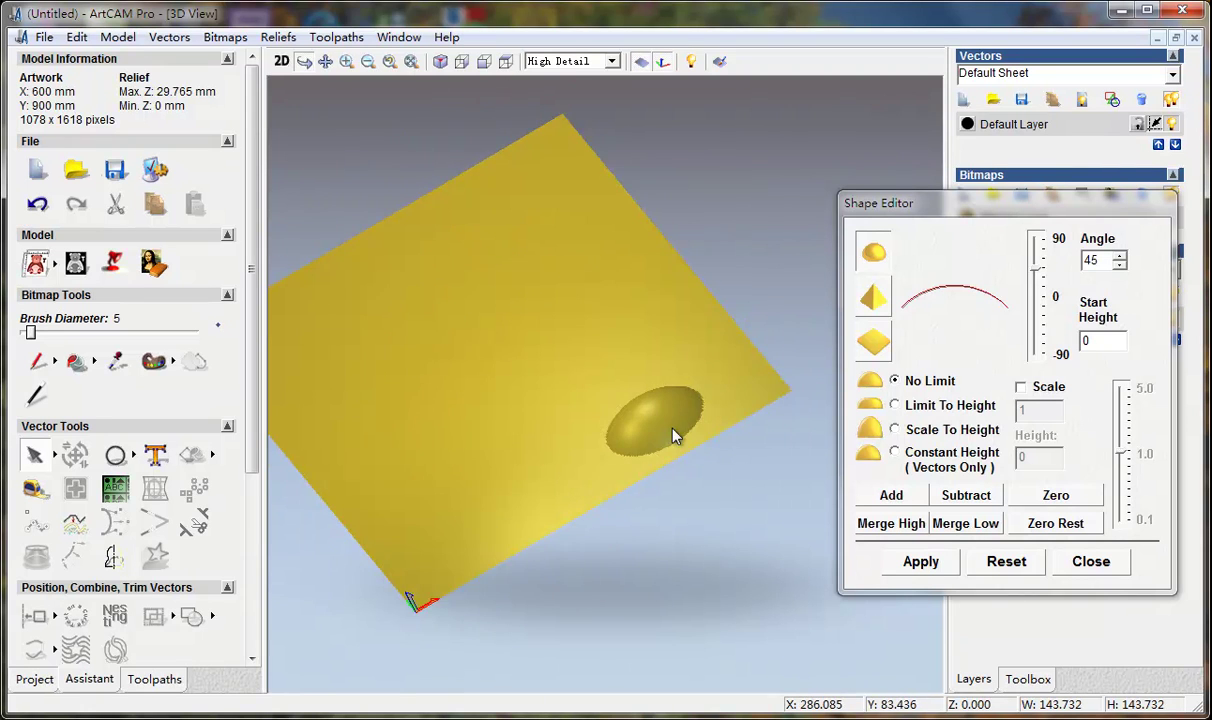
pyautogui.scroll(4, 674, 433)
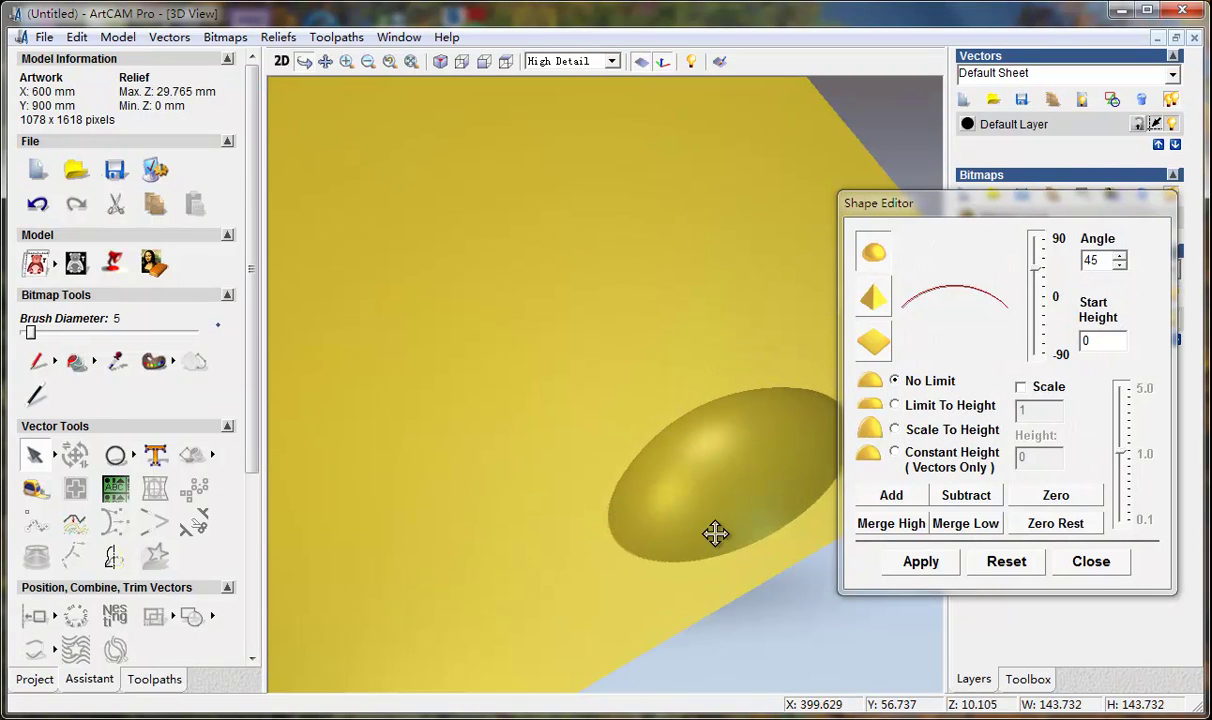
pyautogui.scroll(-5, 717, 533)
pyautogui.moveTo(565, 481); pyautogui.dragTo(742, 458)
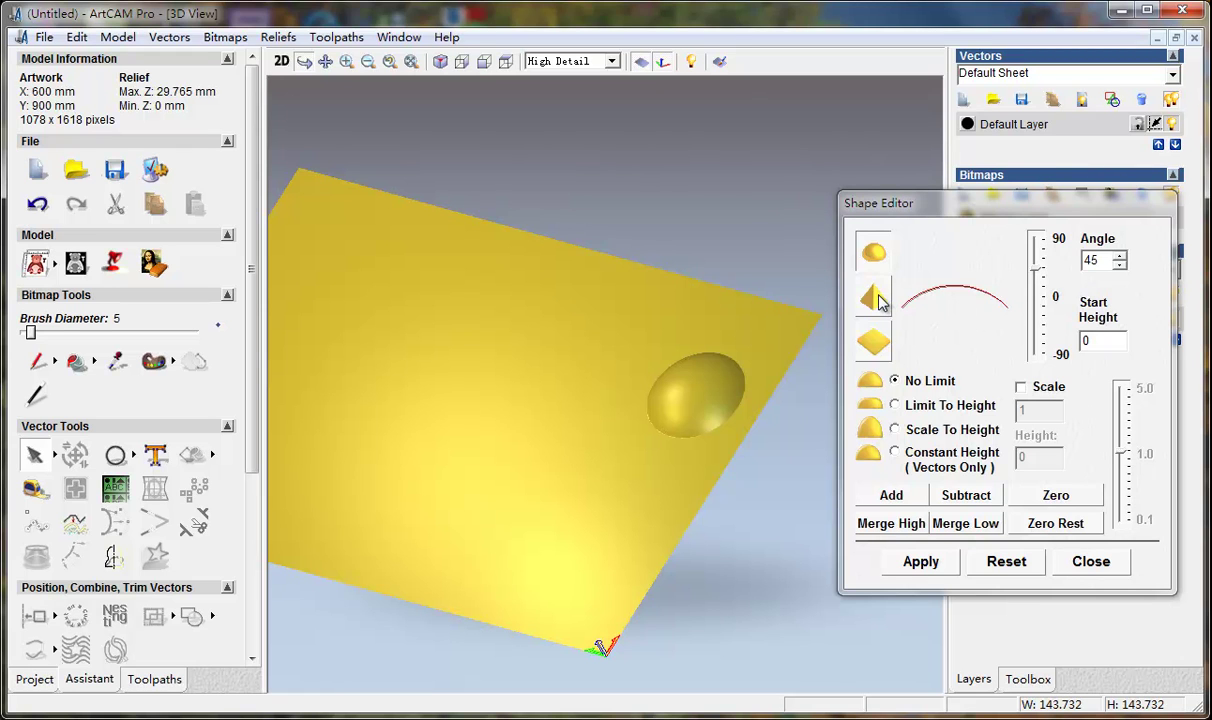
# Undo the 45° dome, set the profile angle to -90, and add the concave shape.
pyautogui.moveTo(1038, 277); pyautogui.dragTo(1051, 378)
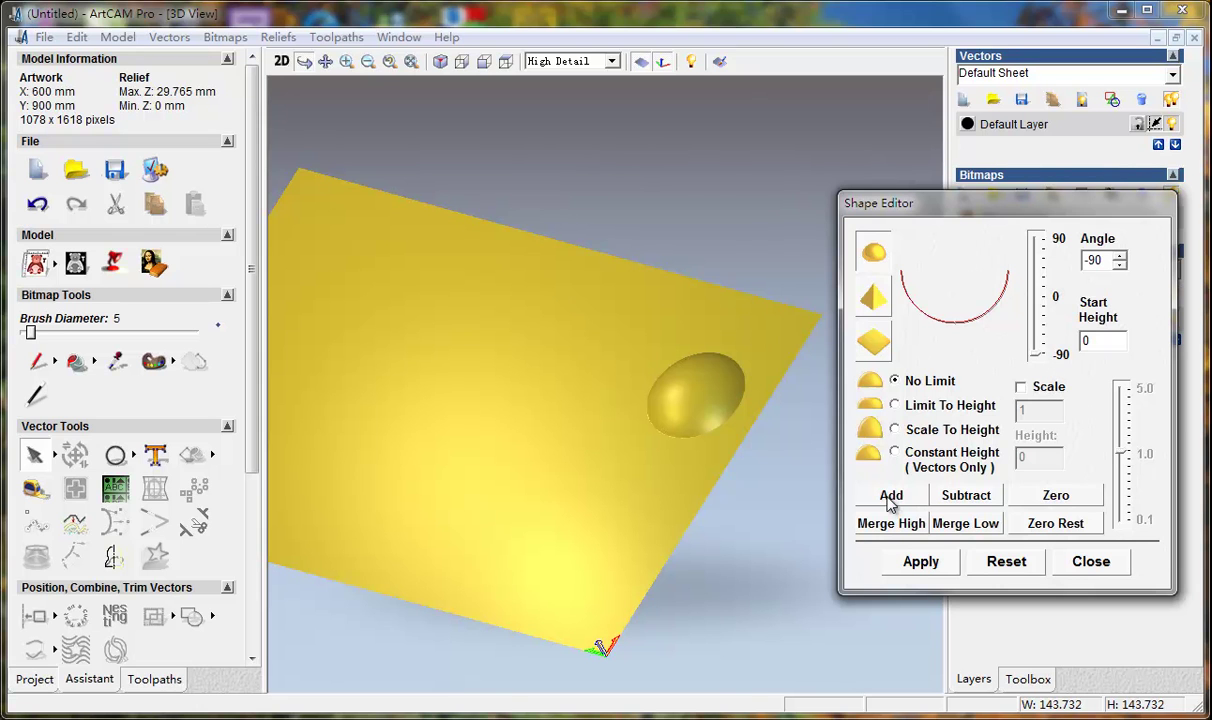
pyautogui.hotkey('ctrl', 'z')
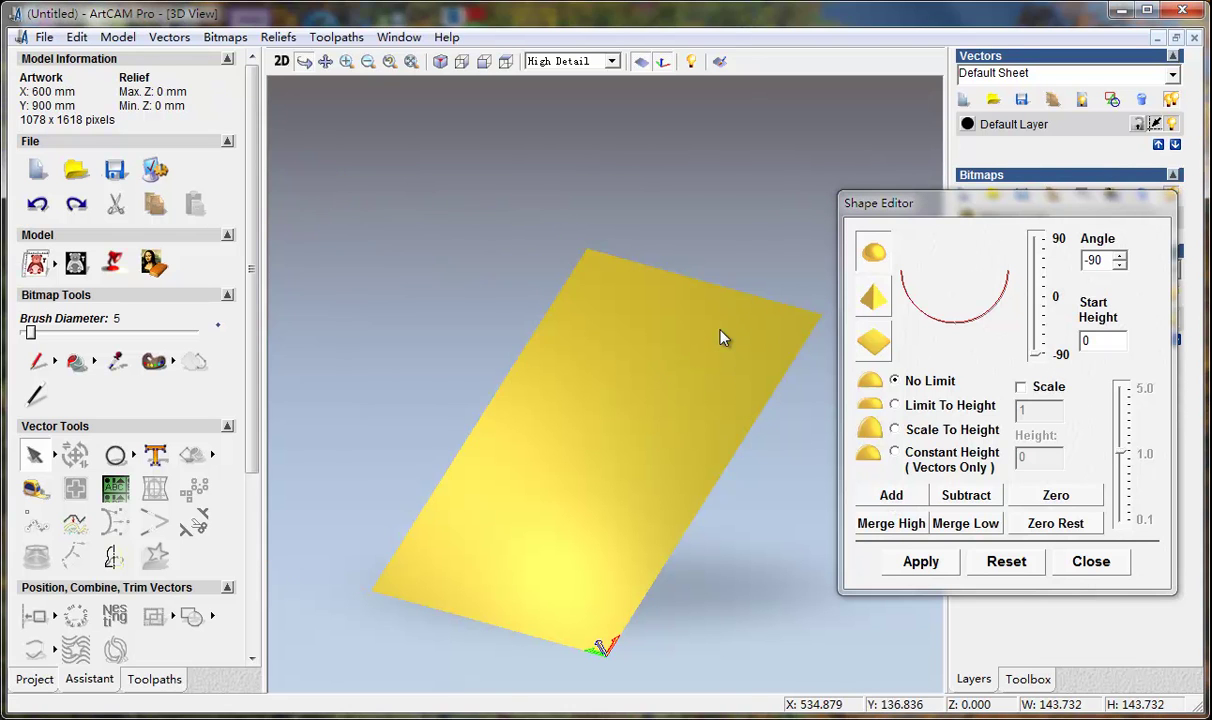
pyautogui.click(921, 562)
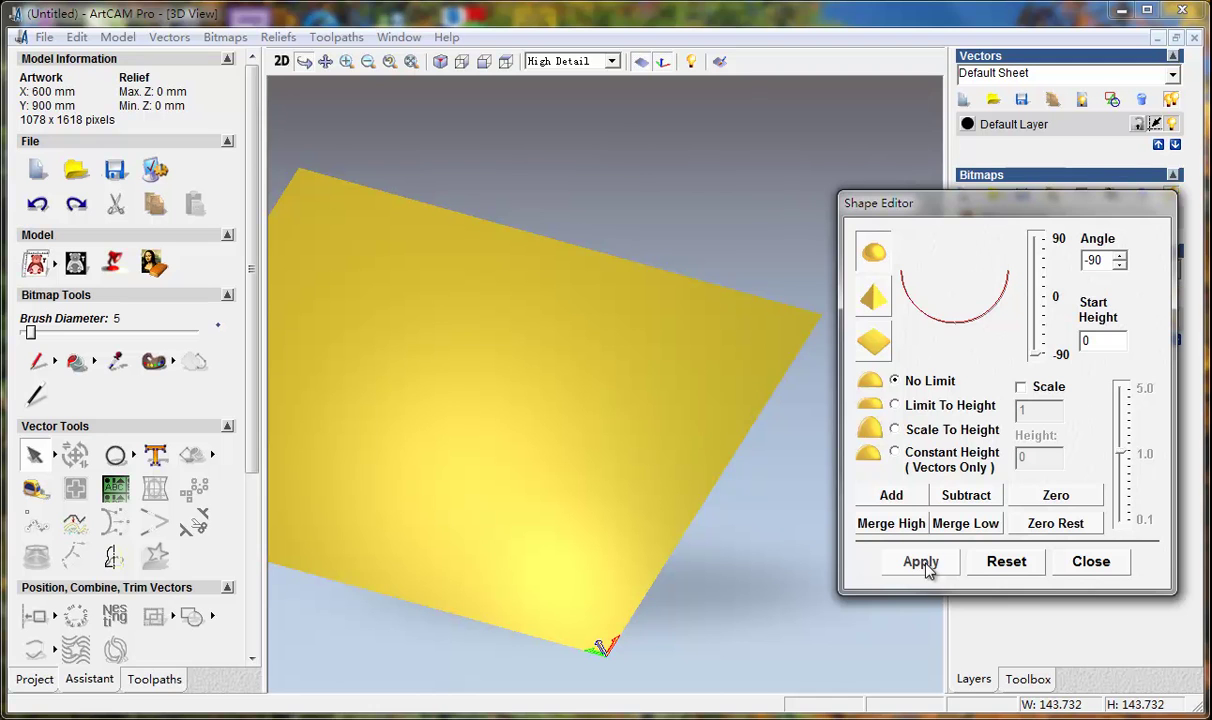
pyautogui.click(895, 501)
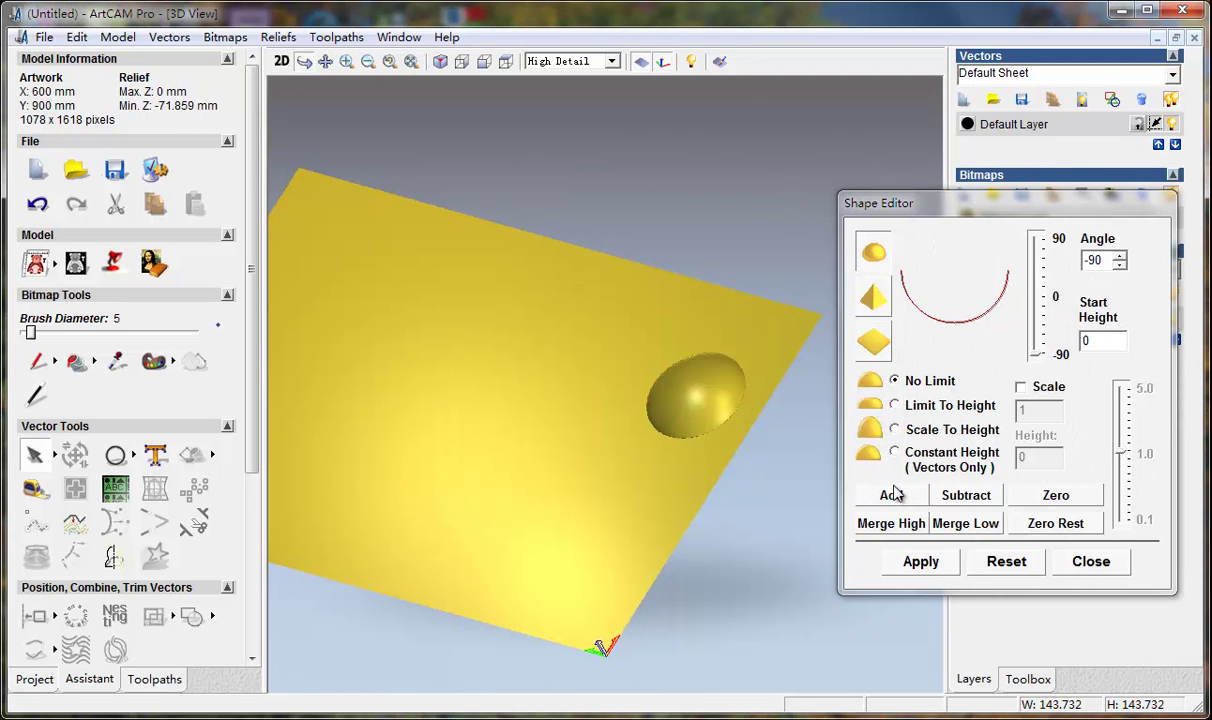
# Inspect the concave result, then undo it and set the profile angle back to 90.
pyautogui.moveTo(568, 560); pyautogui.dragTo(528, 373)
pyautogui.moveTo(798, 322); pyautogui.dragTo(660, 537)
pyautogui.moveTo(676, 441); pyautogui.dragTo(649, 422)
pyautogui.hotkey('ctrl', 'z')
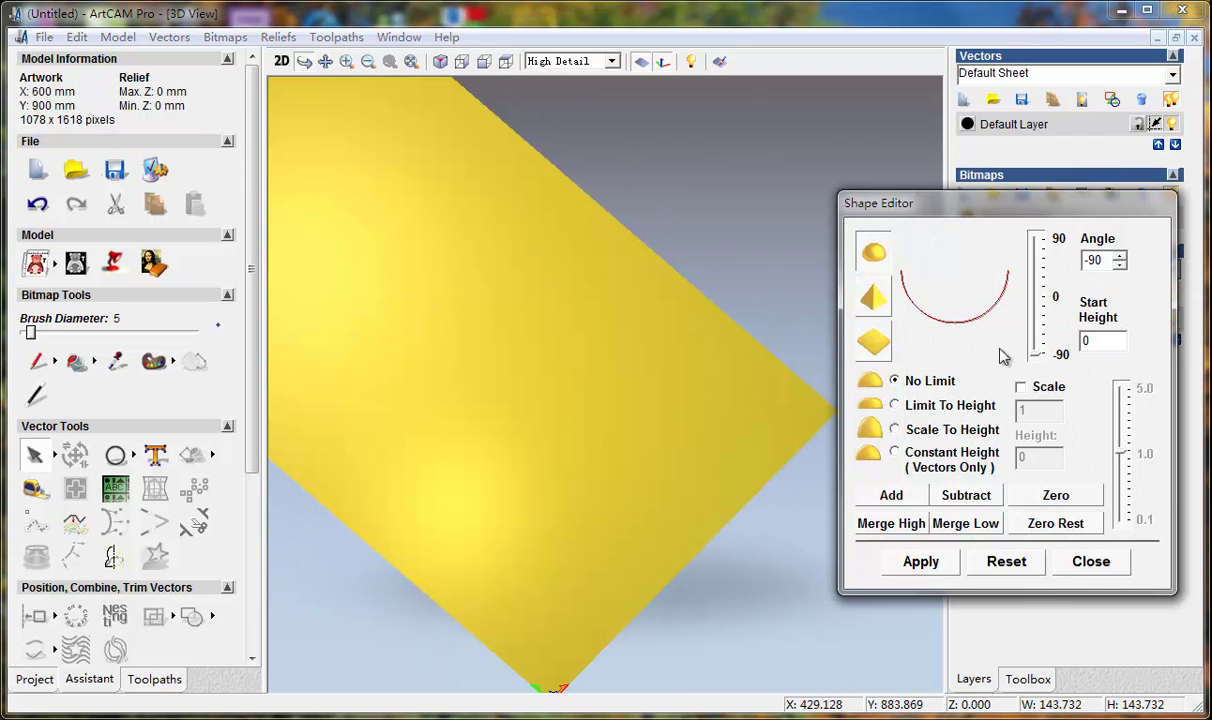
pyautogui.moveTo(1038, 354); pyautogui.dragTo(1042, 229)
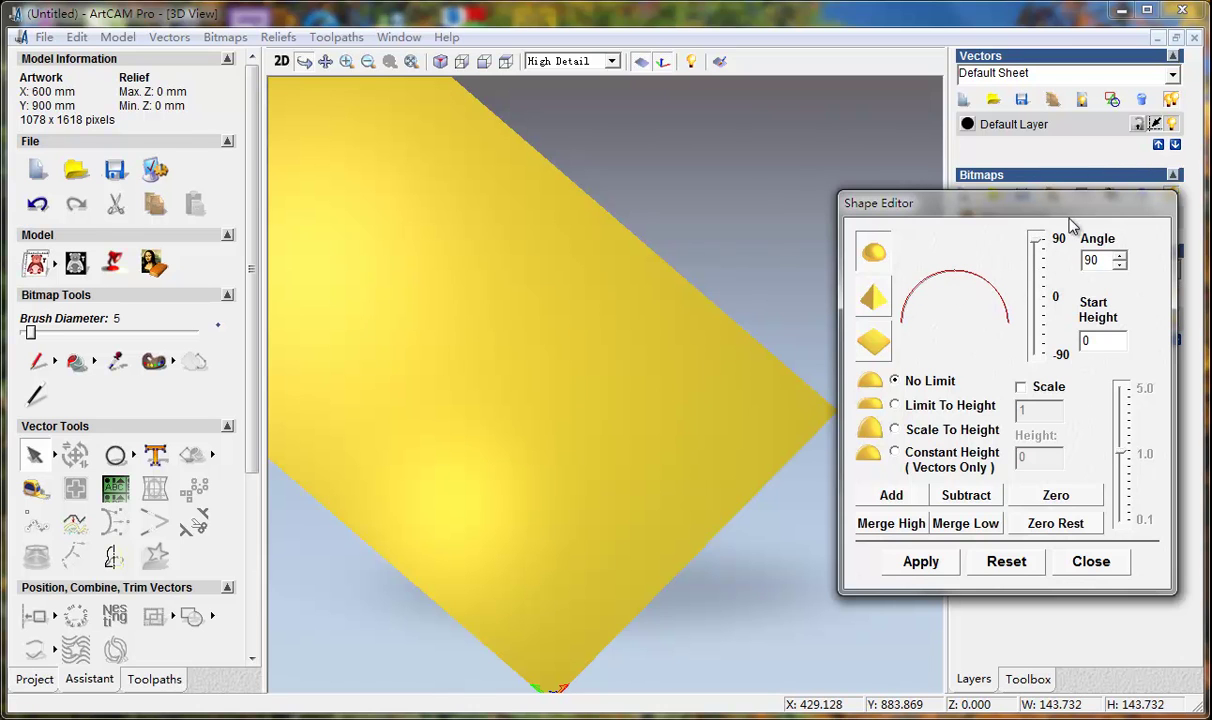
# Try subtracting the dome from the plate, then clear it back to a flat plate.
pyautogui.click(985, 495)
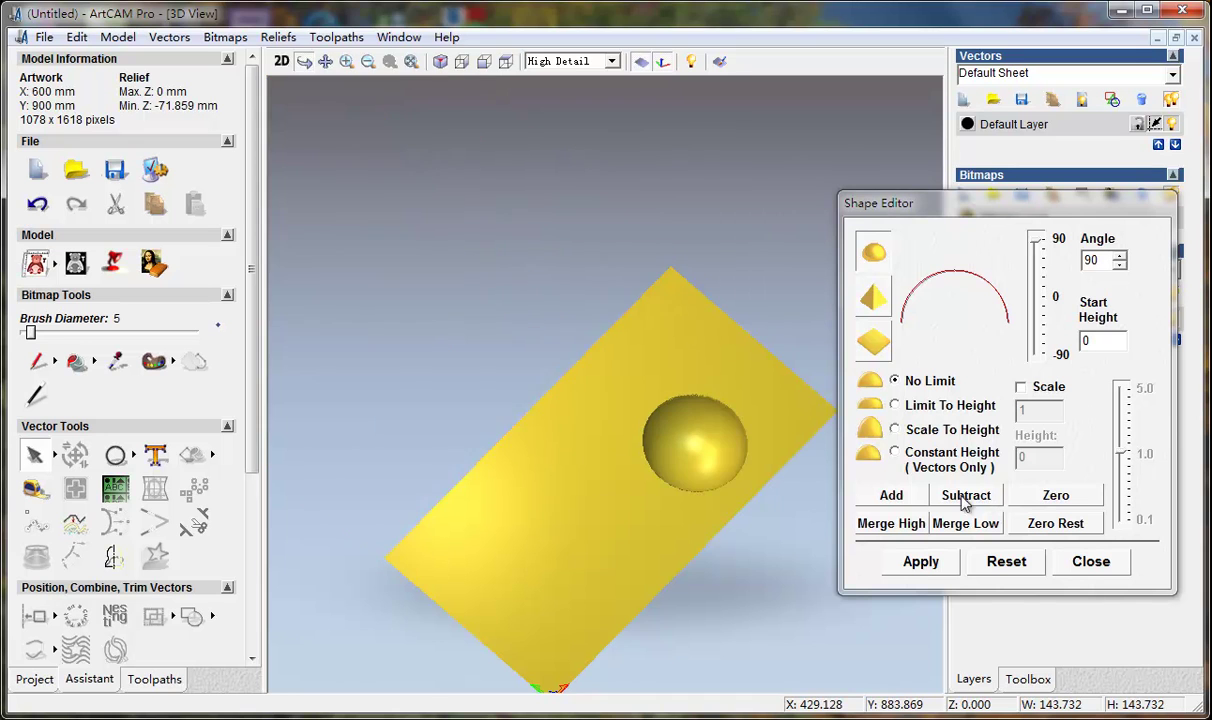
pyautogui.moveTo(733, 562); pyautogui.dragTo(643, 362)
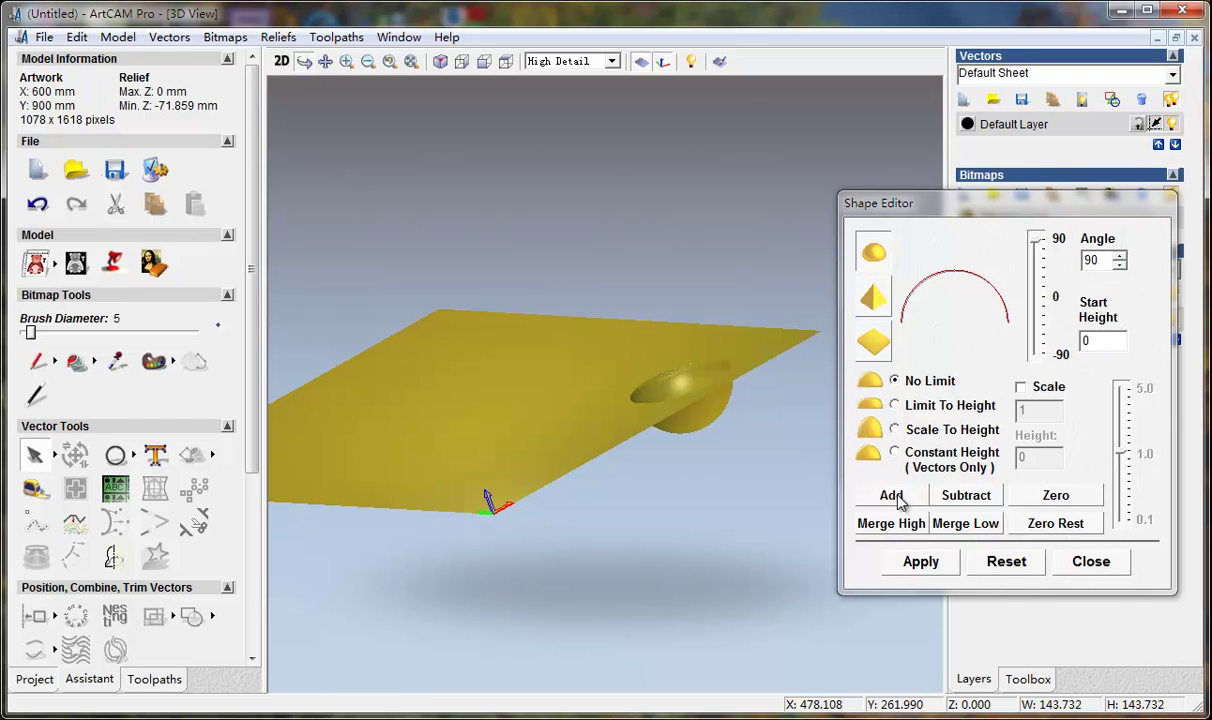
pyautogui.click(1048, 495)
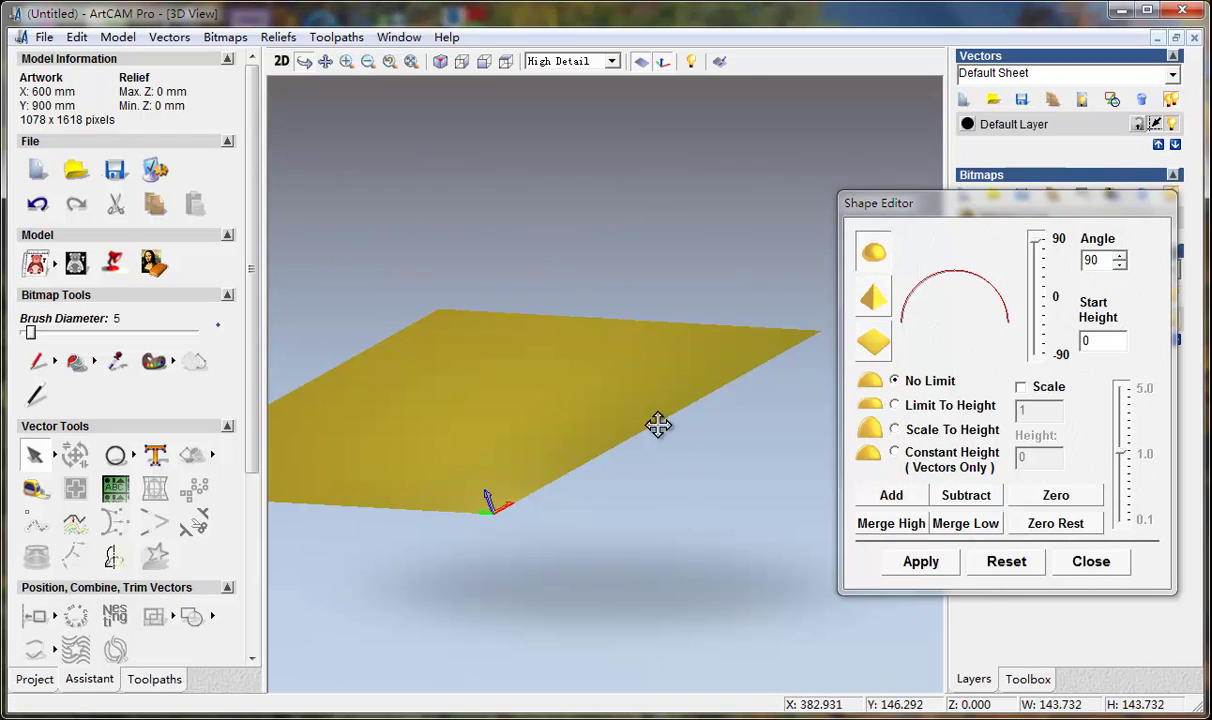
pyautogui.moveTo(658, 425); pyautogui.dragTo(697, 531)
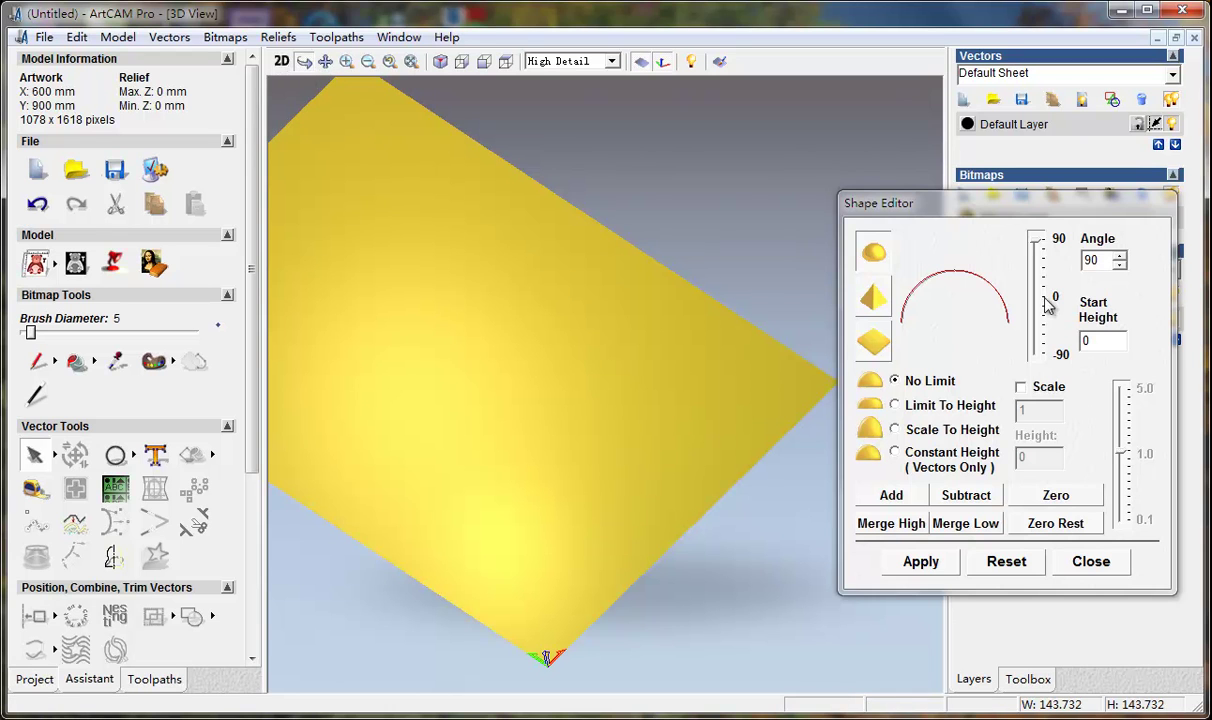
# Sink the circle as a -90° hollow (Min Z -71.859 mm) and select the rectangle in 2D.
pyautogui.moveTo(1040, 242); pyautogui.dragTo(1045, 364)
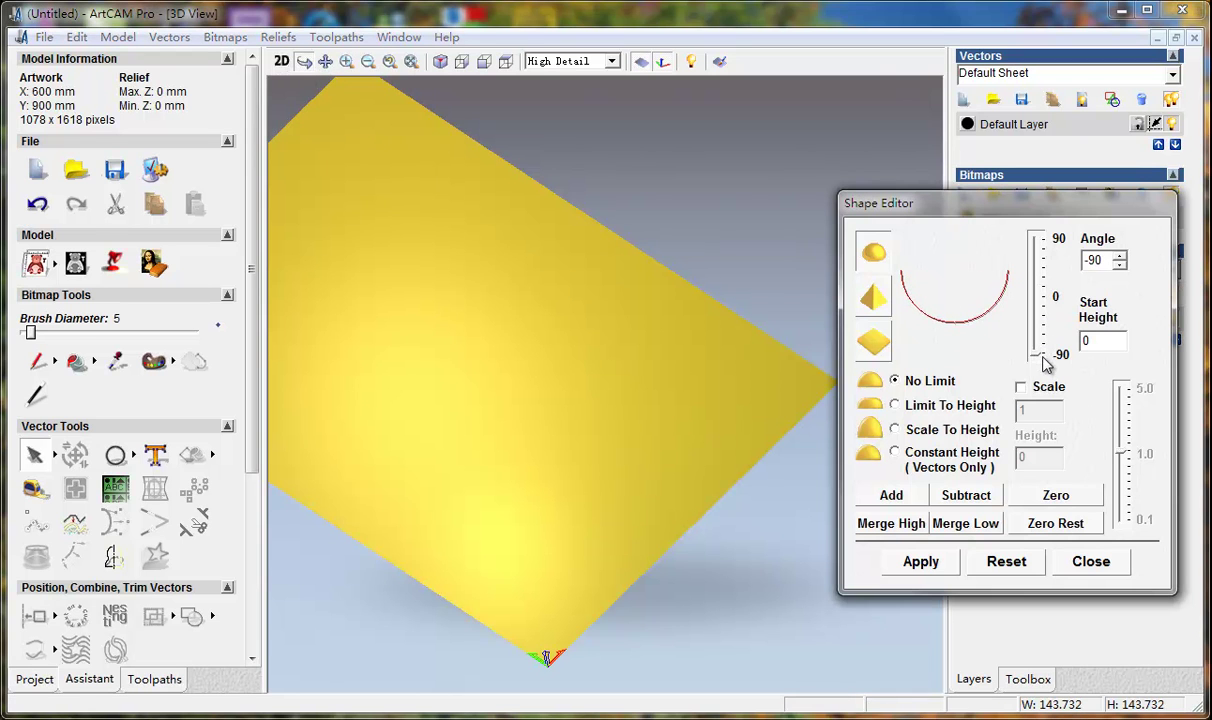
pyautogui.click(900, 505)
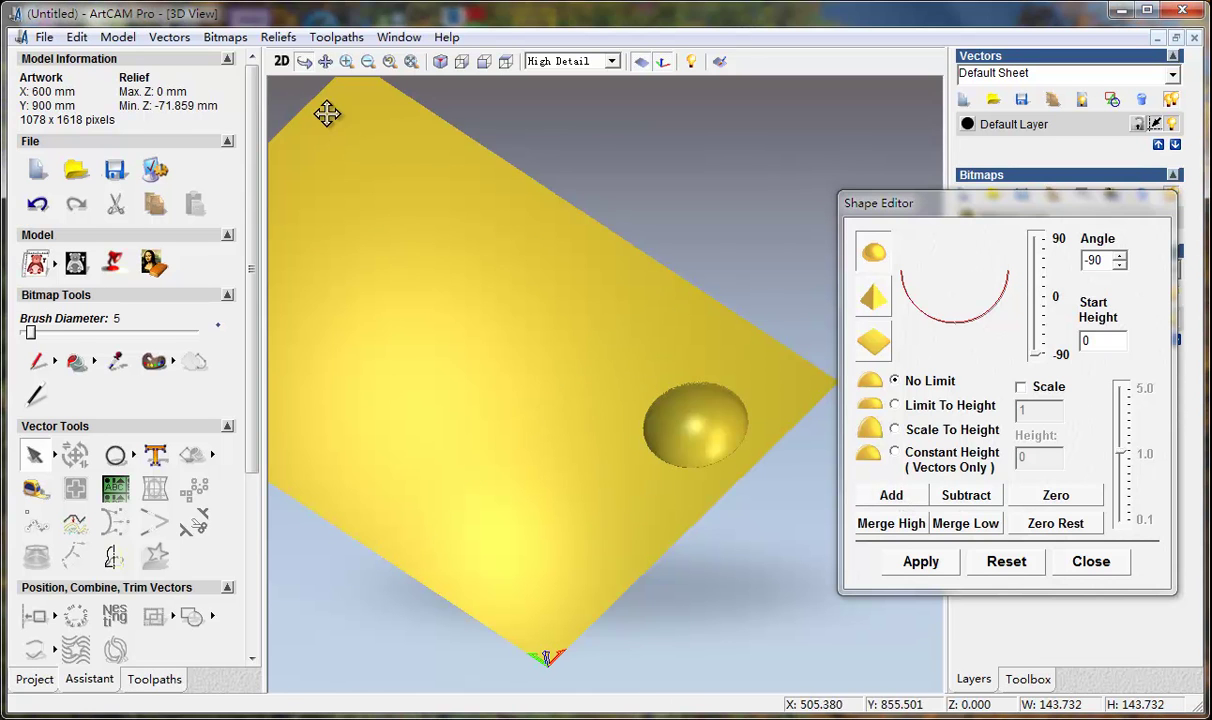
pyautogui.click(281, 61)
pyautogui.click(572, 523)
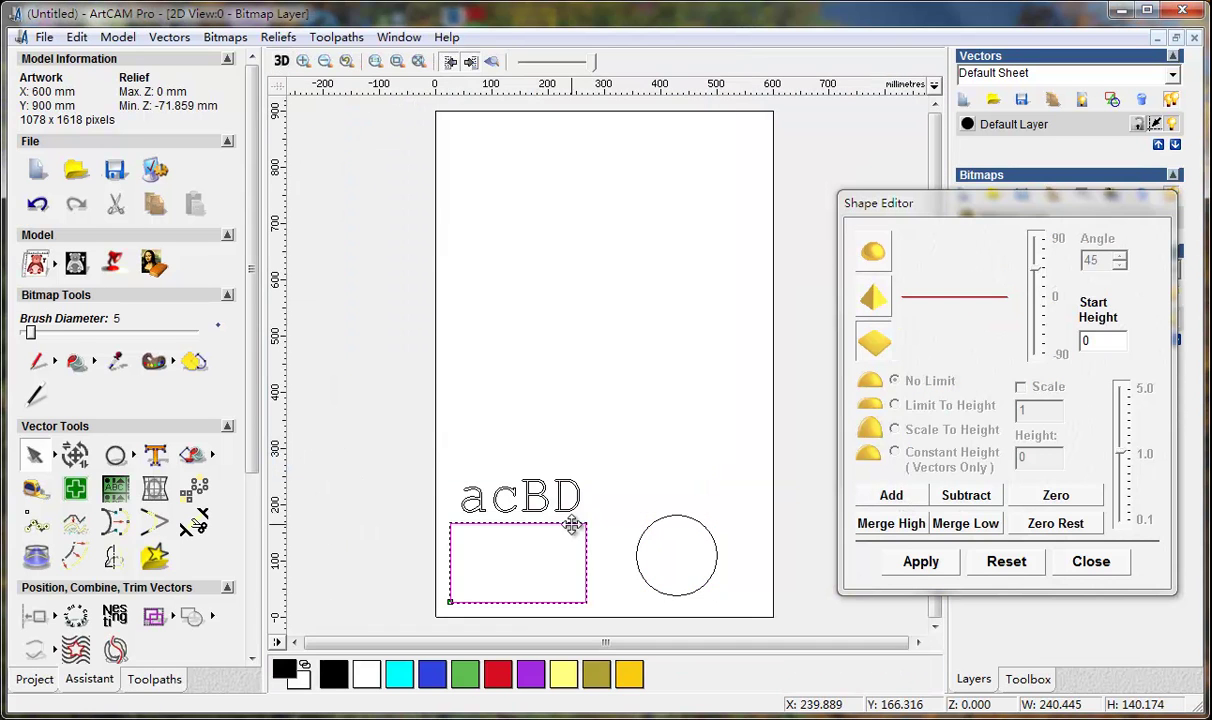
# Recess the rectangle into the plate at -41°, then rebuild the pocket at -90°.
pyautogui.click(278, 63)
pyautogui.click(873, 252)
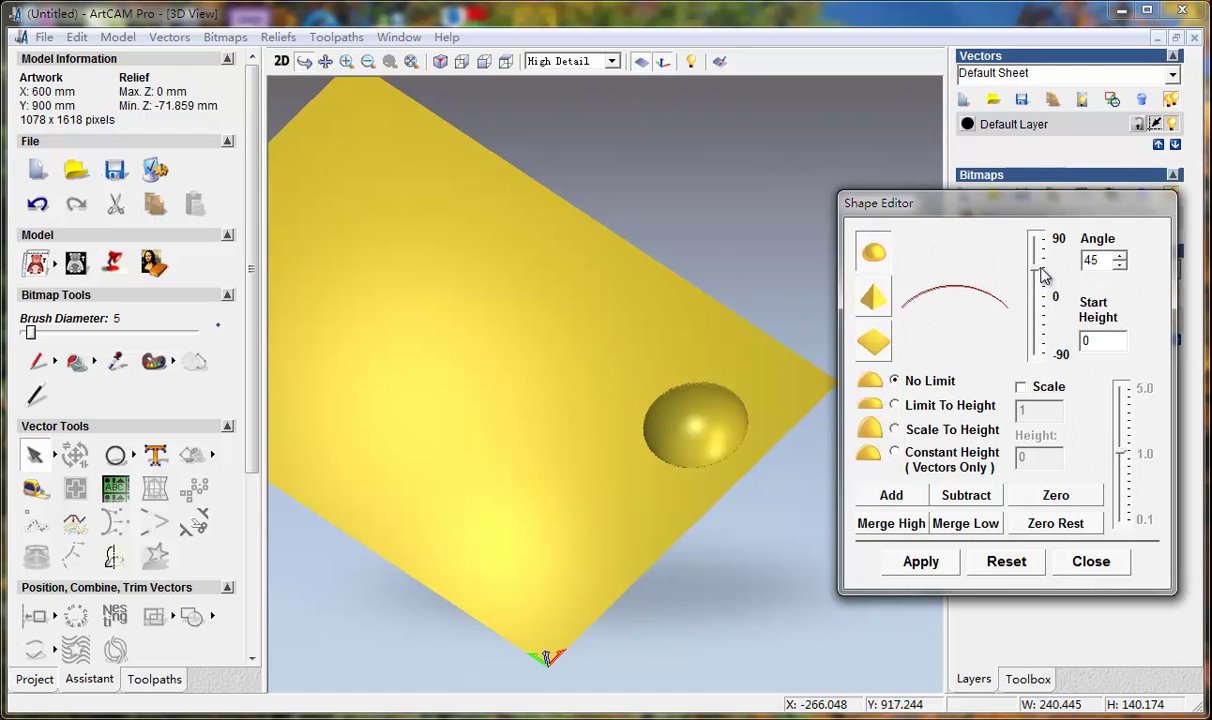
pyautogui.moveTo(1040, 274); pyautogui.dragTo(1041, 330)
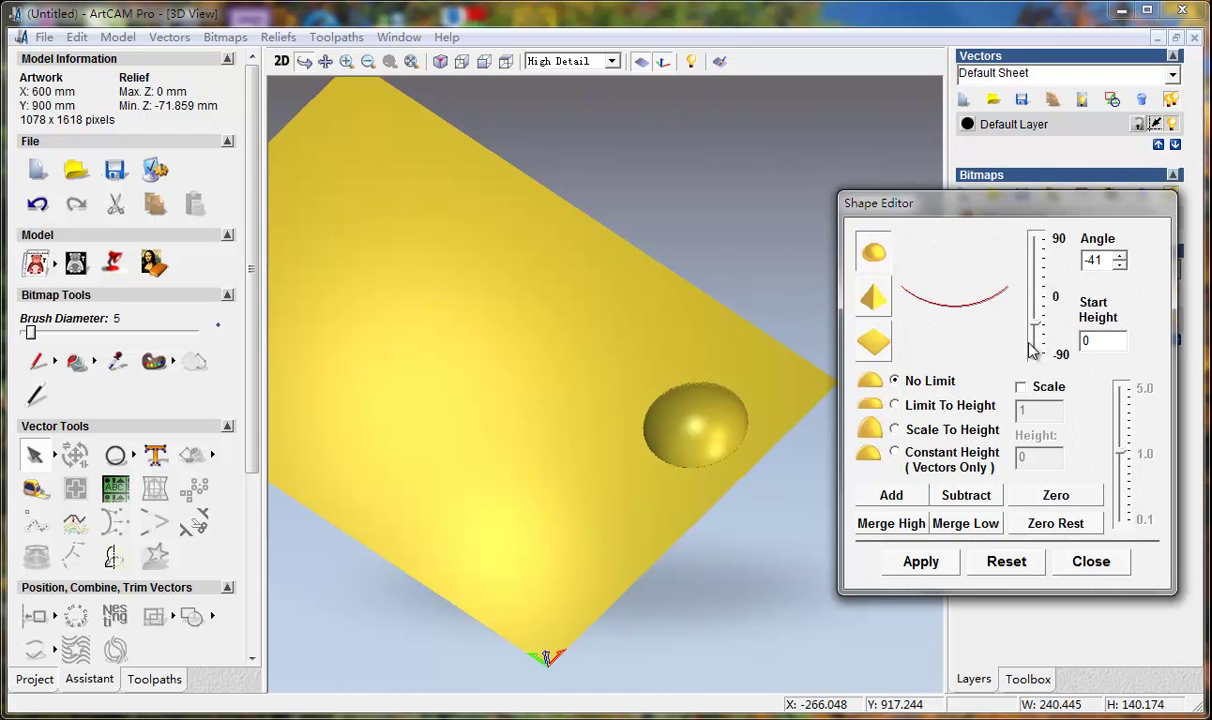
pyautogui.click(909, 496)
pyautogui.moveTo(555, 537); pyautogui.dragTo(482, 549)
pyautogui.moveTo(1043, 338); pyautogui.dragTo(1040, 388)
pyautogui.click(888, 496)
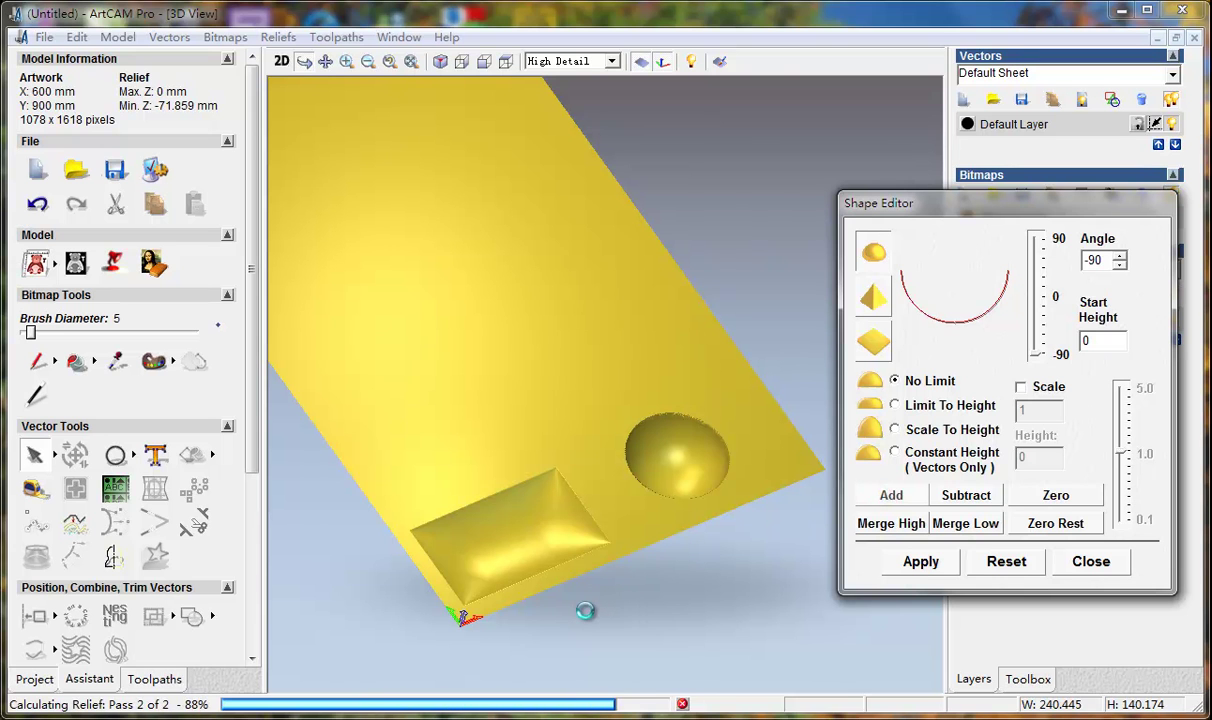
# Inspect the deepened pockets (Min Z -96.291 mm) and set the profile angle to -33.
pyautogui.moveTo(585, 619); pyautogui.dragTo(758, 524)
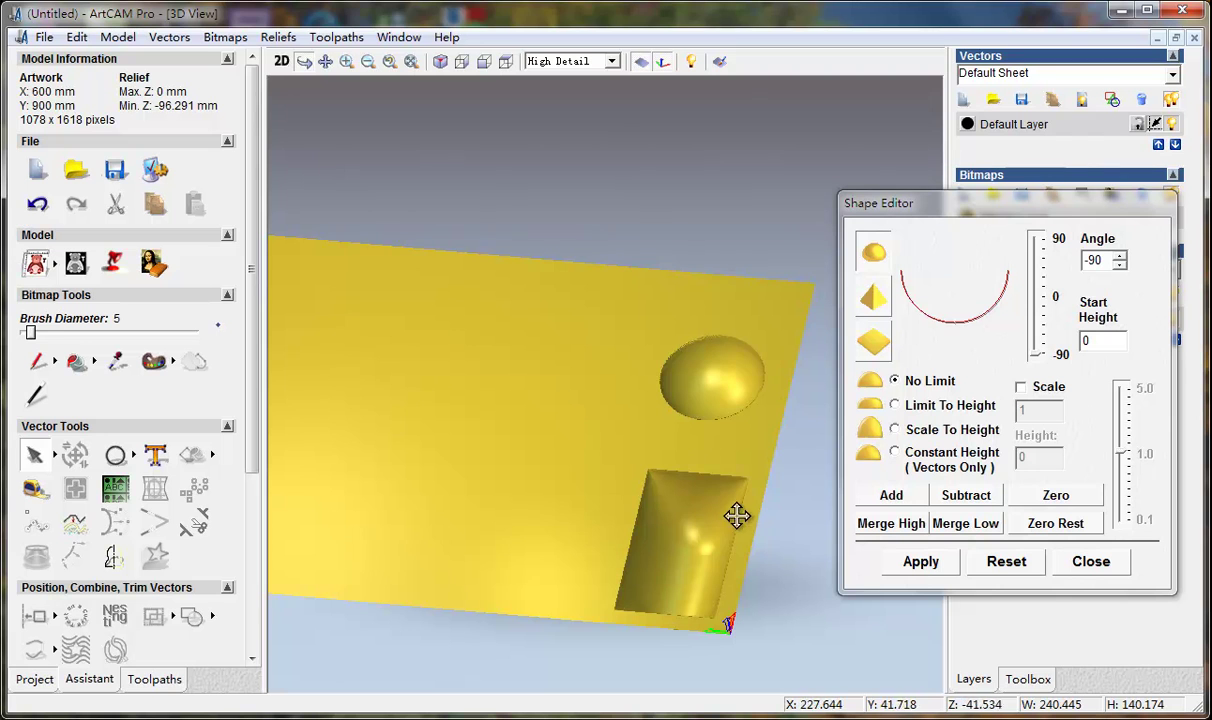
pyautogui.moveTo(609, 587); pyautogui.dragTo(510, 540)
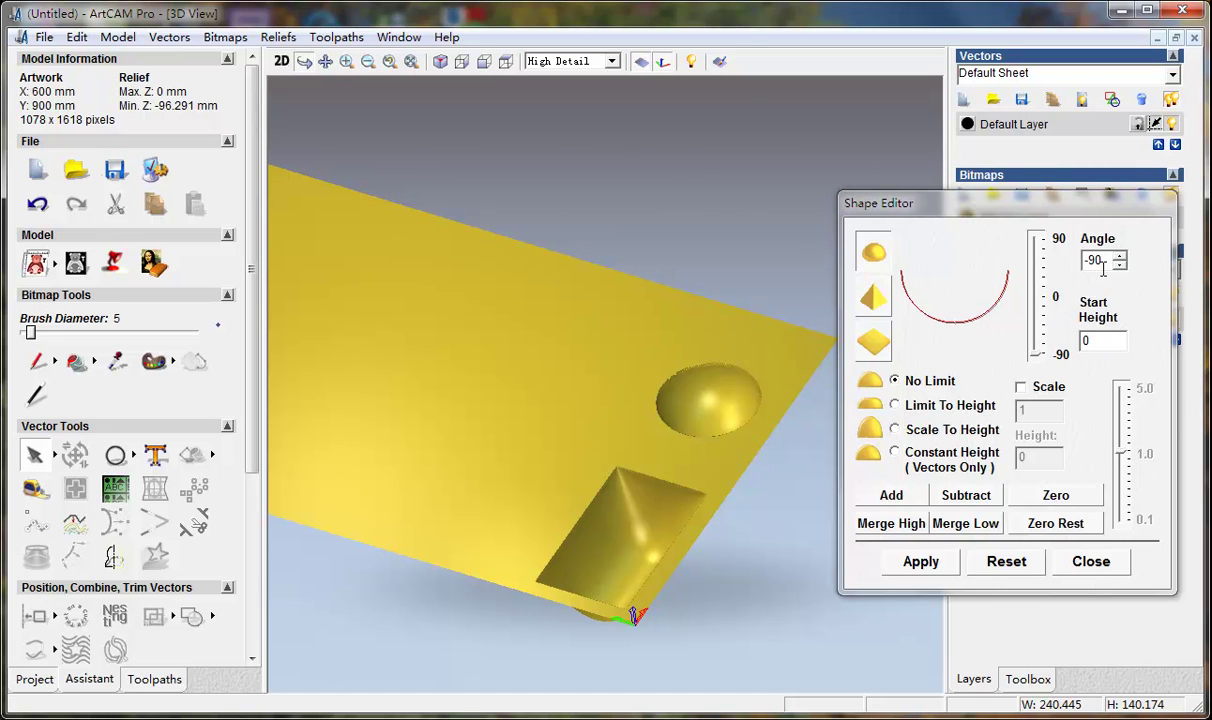
pyautogui.moveTo(1040, 356); pyautogui.dragTo(1043, 325)
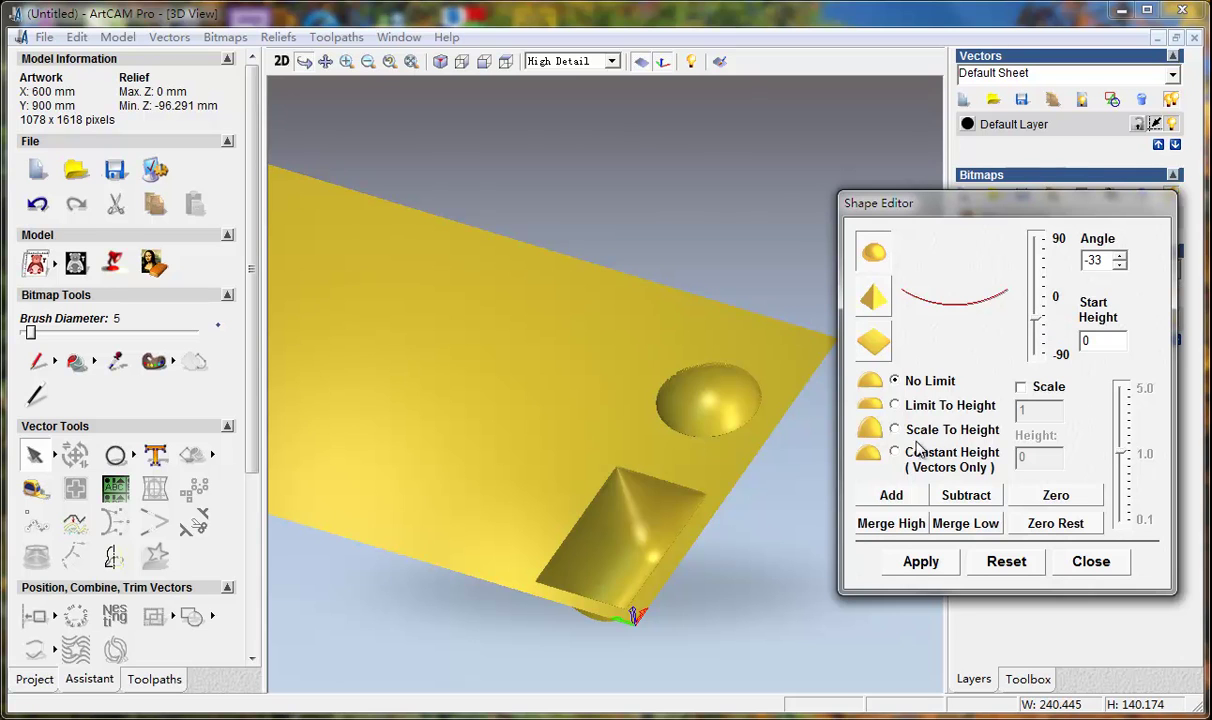
# Limit the shape height to 10.0, reset the relief to a flat plate, and apply.
pyautogui.click(895, 406)
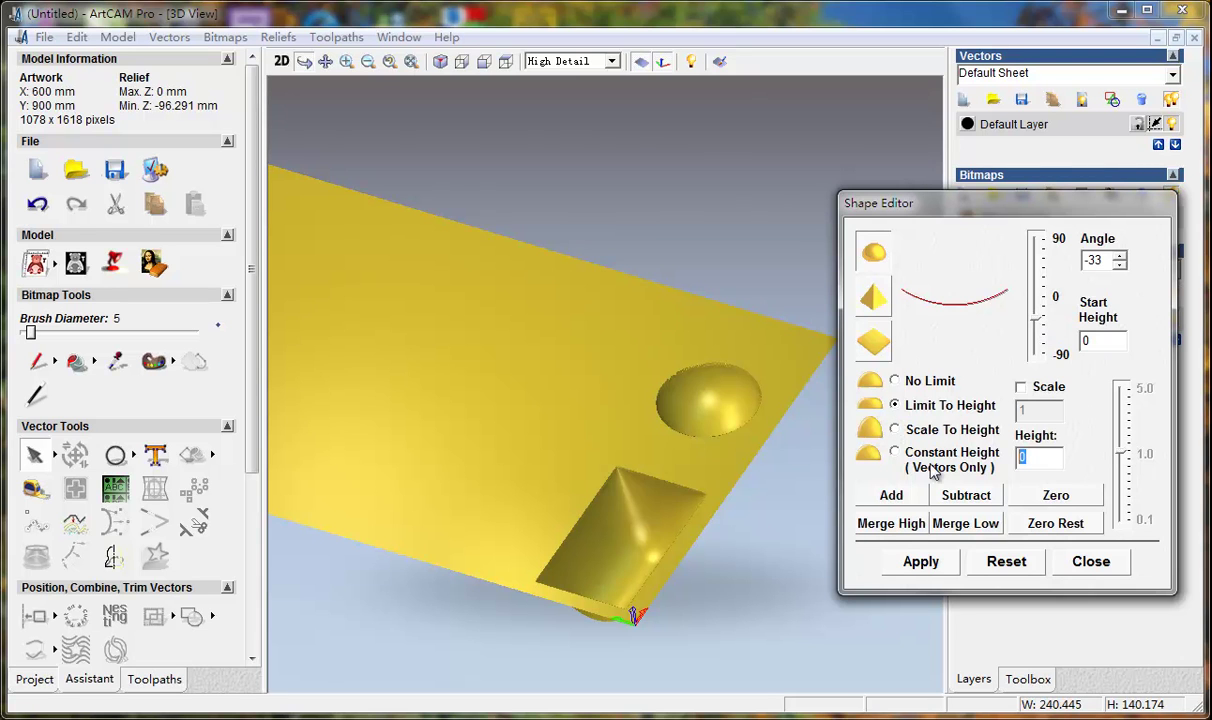
pyautogui.write('10')
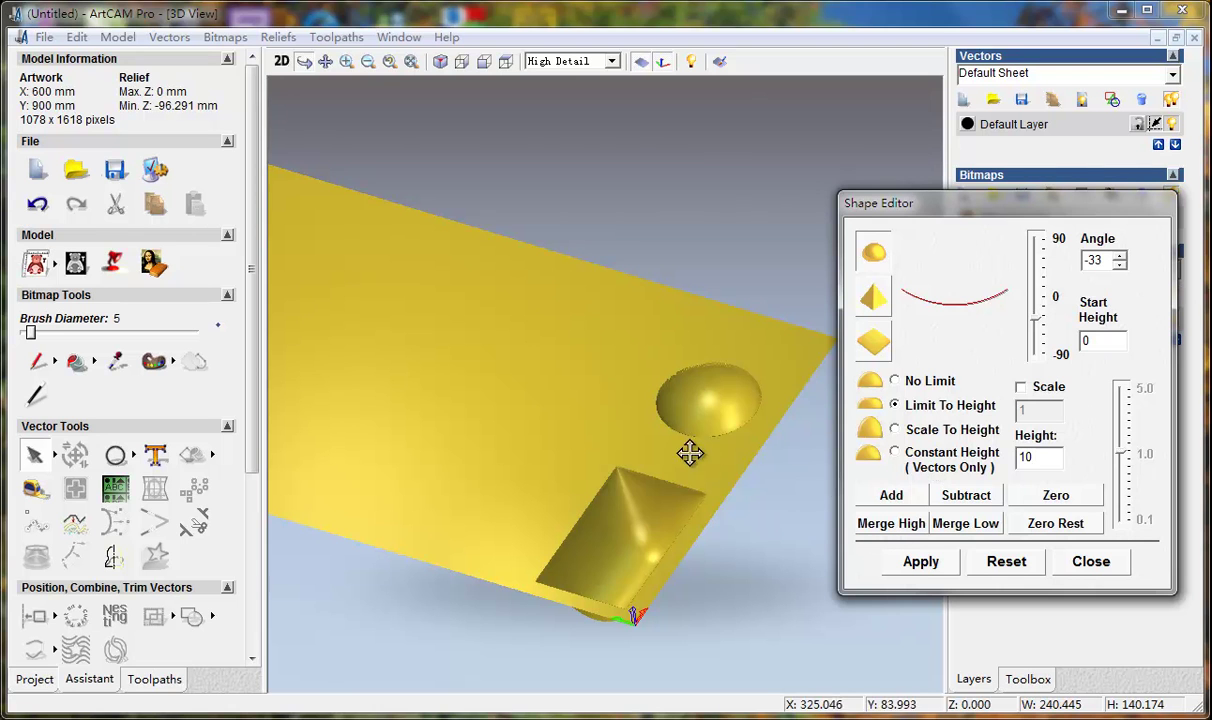
pyautogui.click(540, 381)
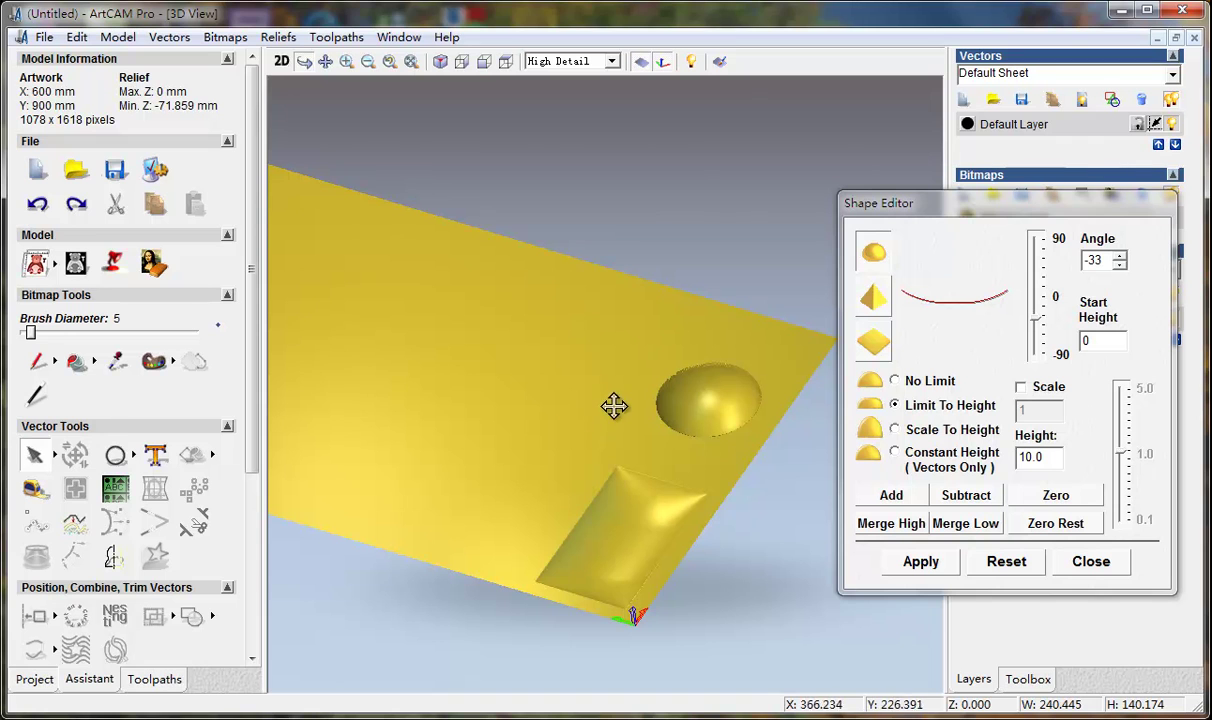
pyautogui.scroll(-8, 150, 490)
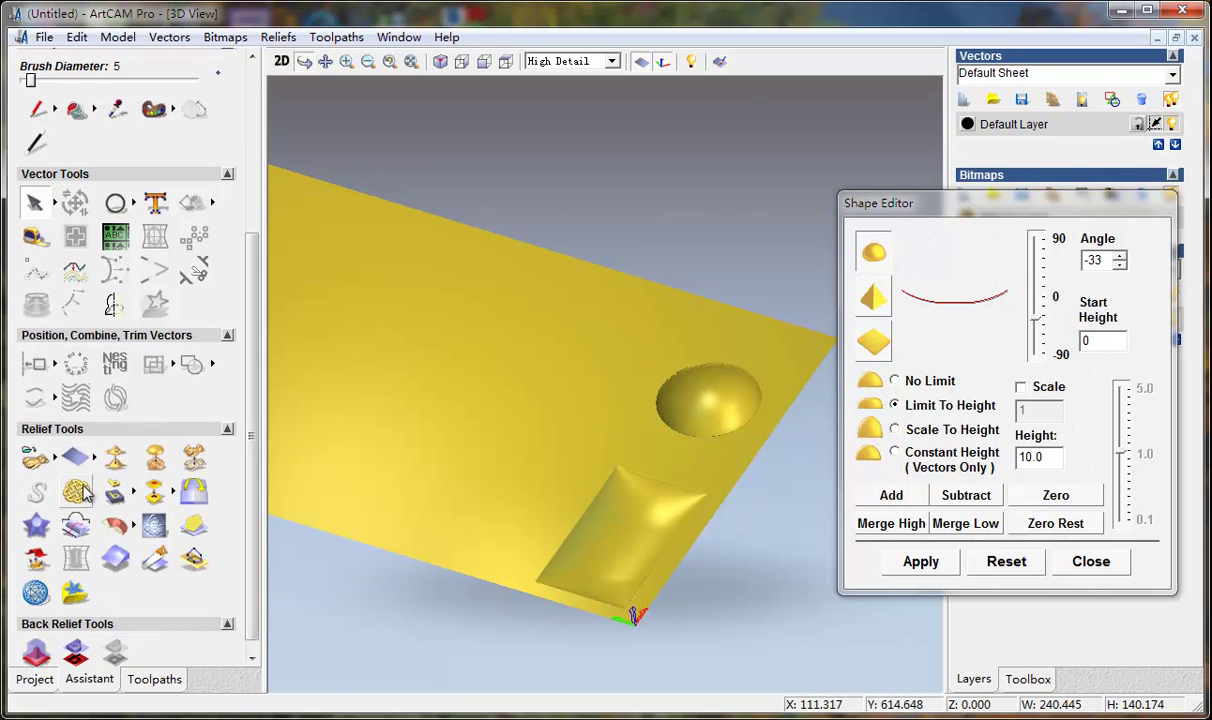
pyautogui.click(75, 458)
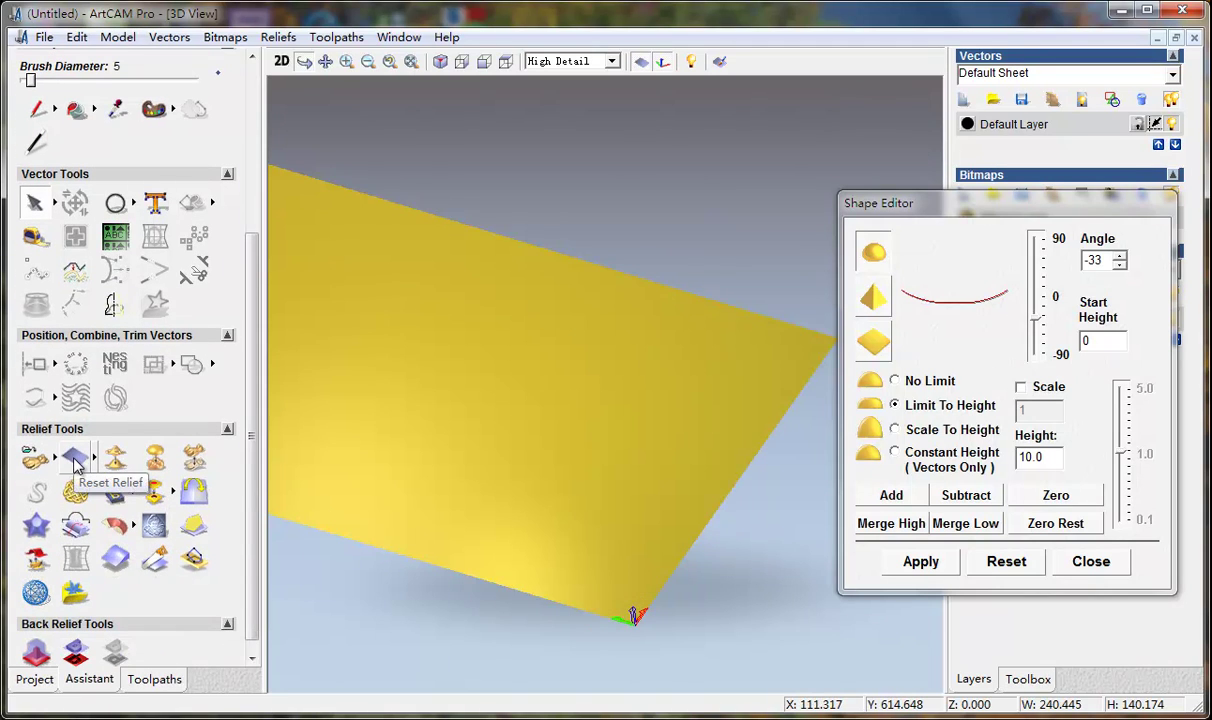
pyautogui.click(921, 562)
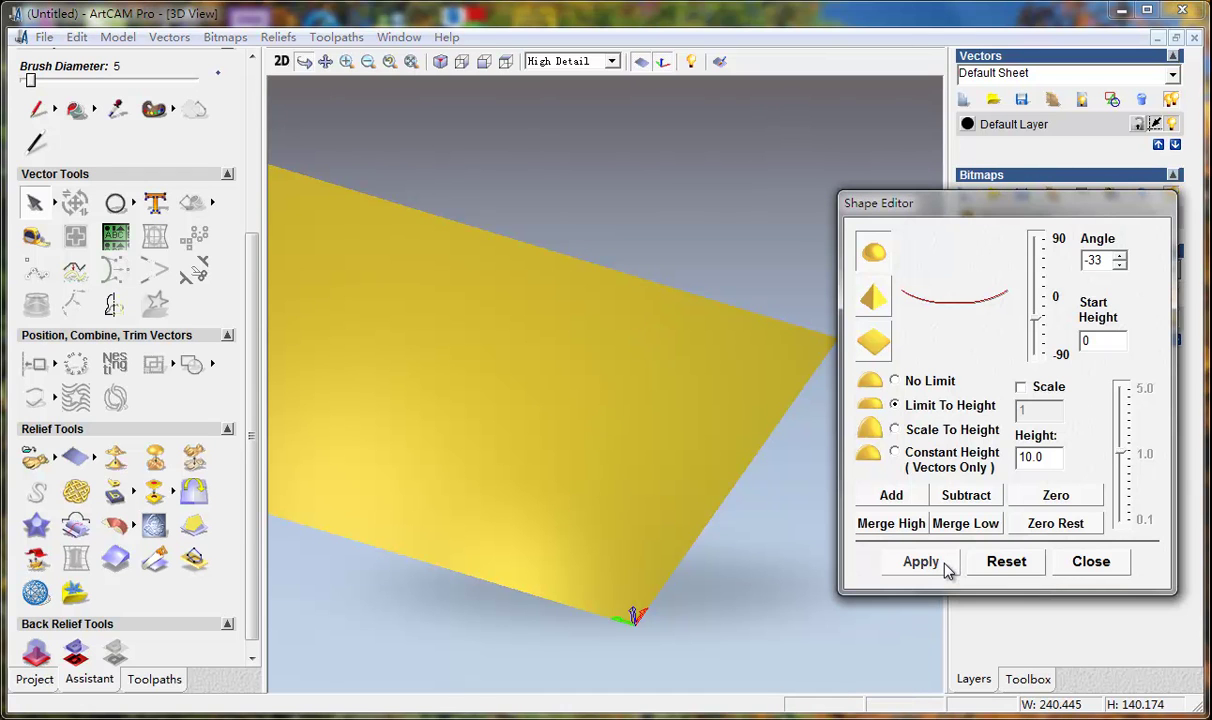
# Add the rectangle as a 10 mm flat-bottomed pocket and zoom in to inspect it.
pyautogui.click(889, 497)
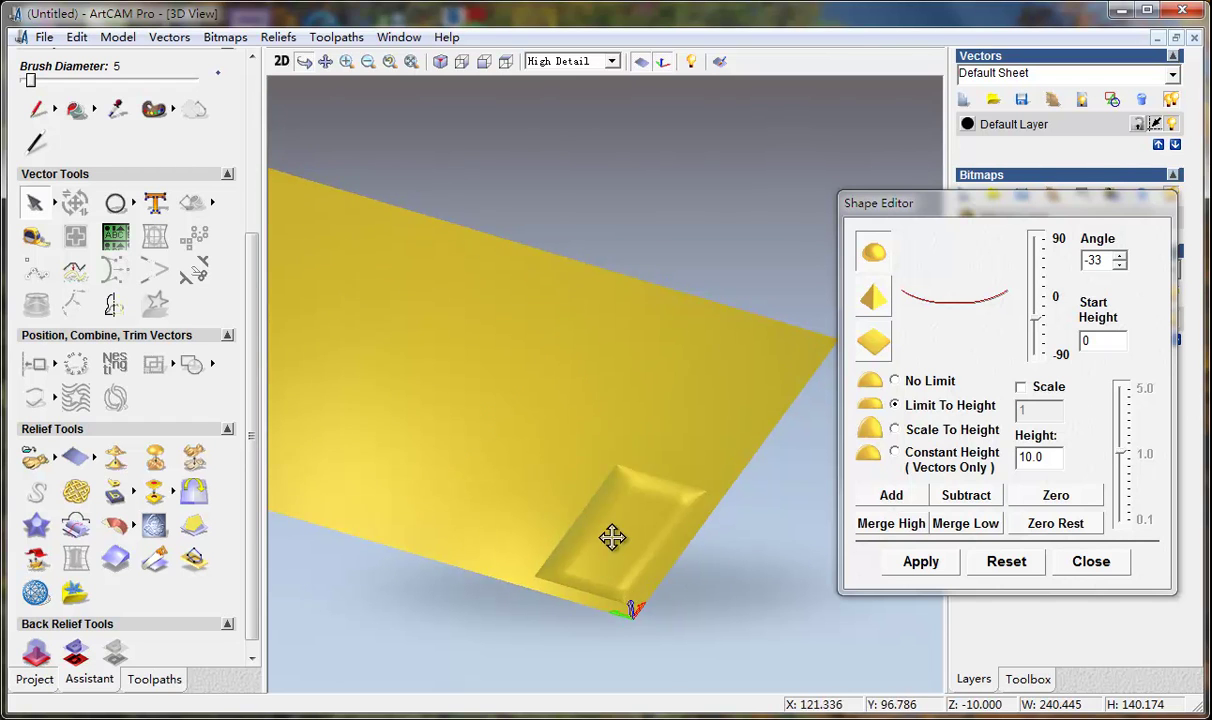
pyautogui.moveTo(612, 538); pyautogui.dragTo(611, 514)
pyautogui.click(349, 66)
pyautogui.moveTo(555, 422); pyautogui.dragTo(736, 563)
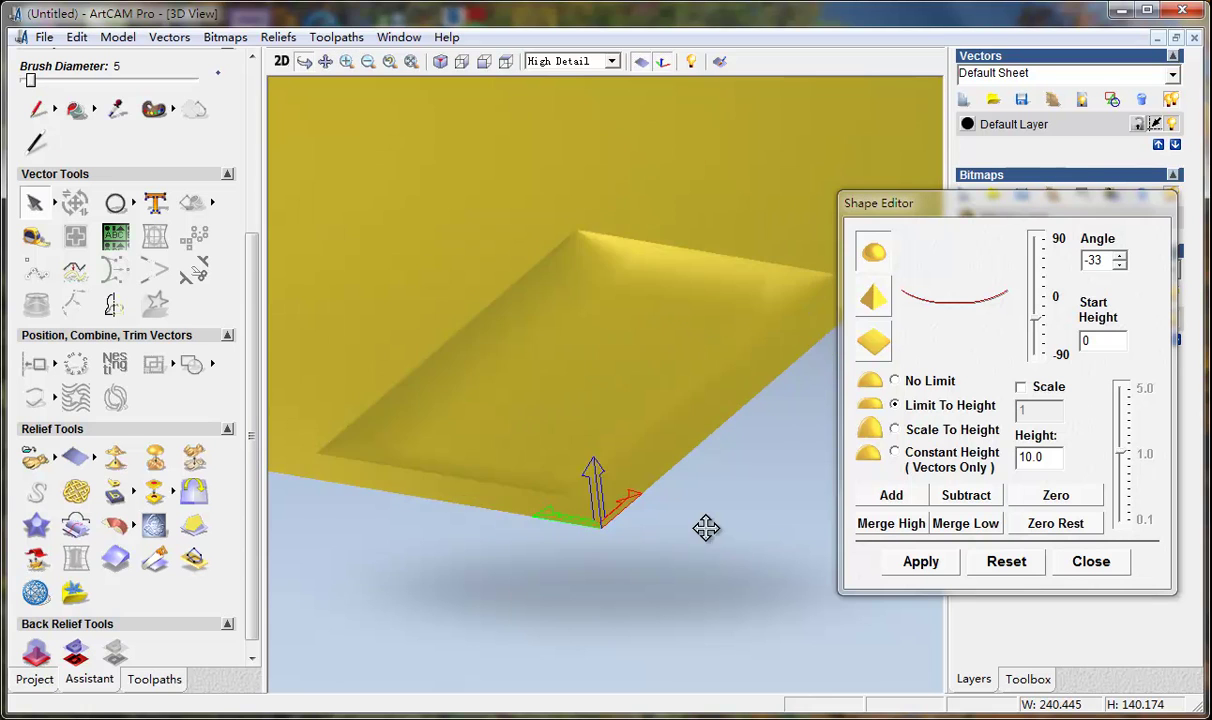
pyautogui.moveTo(573, 449); pyautogui.dragTo(525, 384)
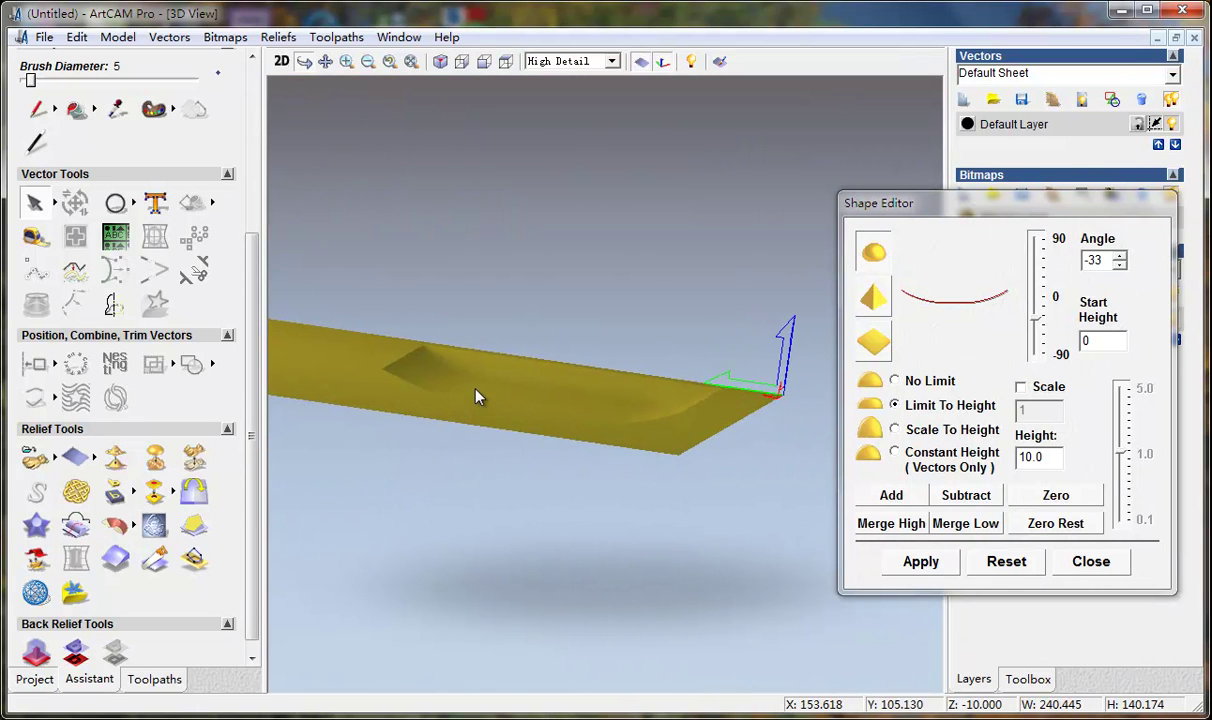
pyautogui.moveTo(641, 406); pyautogui.dragTo(503, 481)
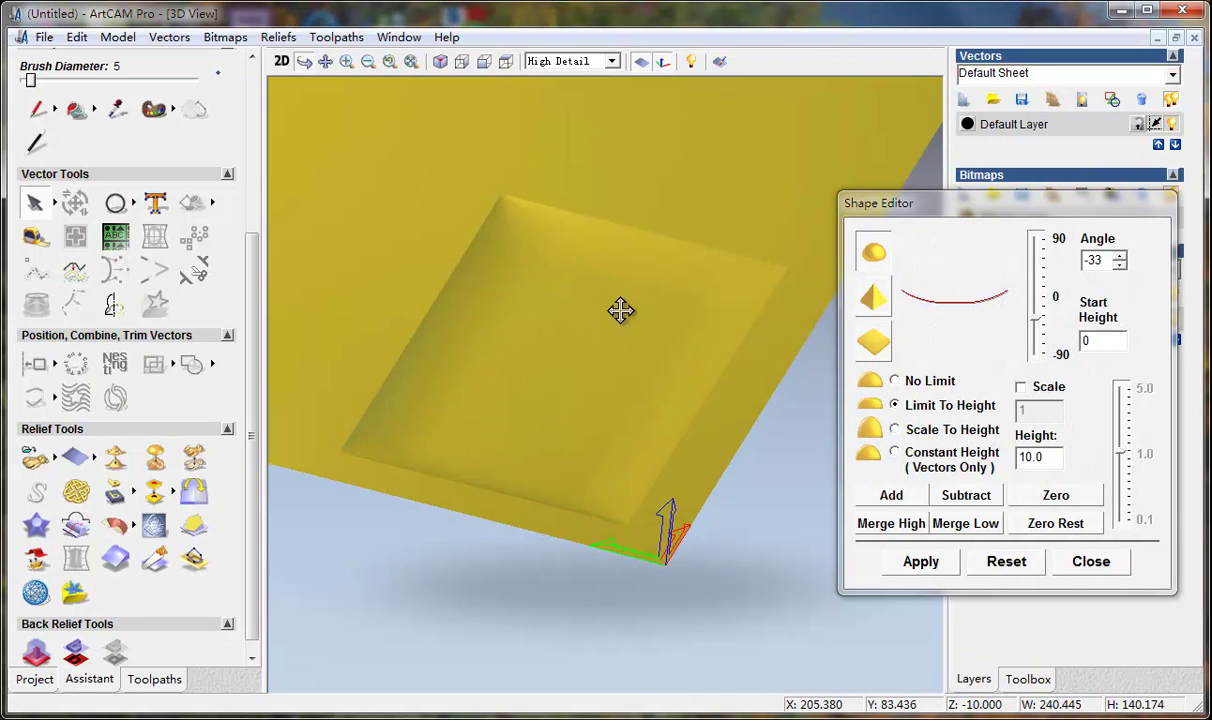
pyautogui.moveTo(614, 408); pyautogui.dragTo(458, 445)
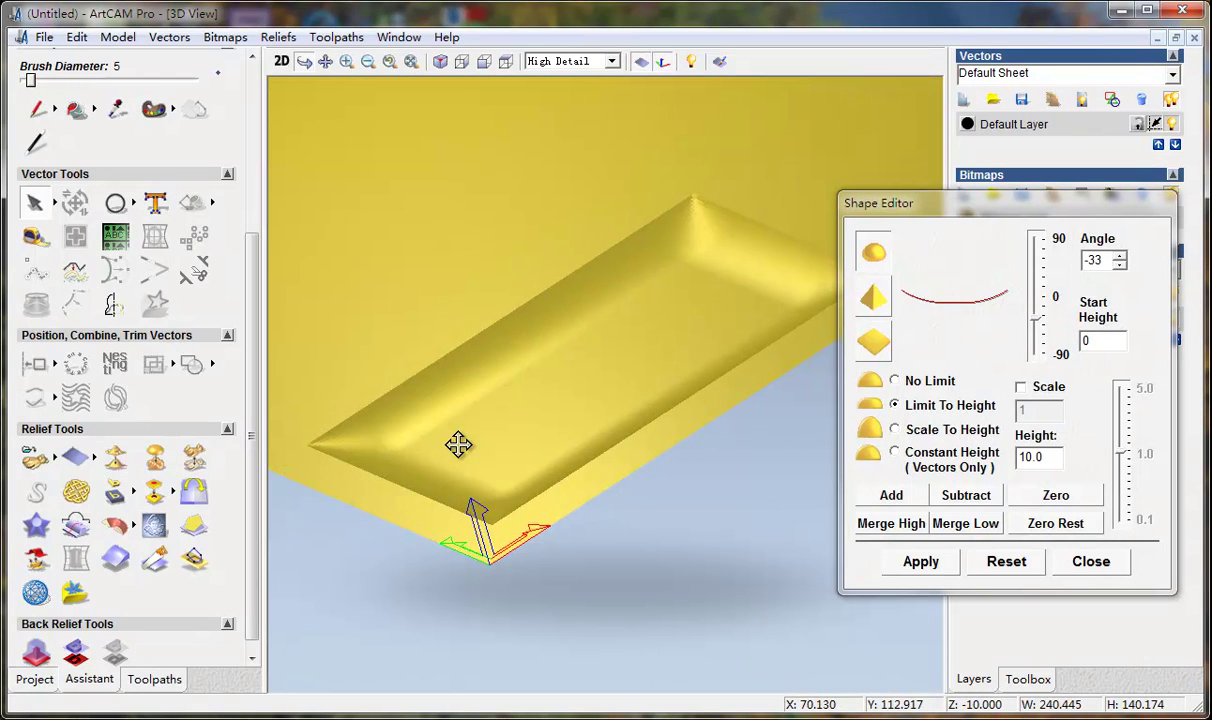
# Sink the circle with a -32° angle, limited to height 10.
pyautogui.click(283, 63)
pyautogui.click(691, 517)
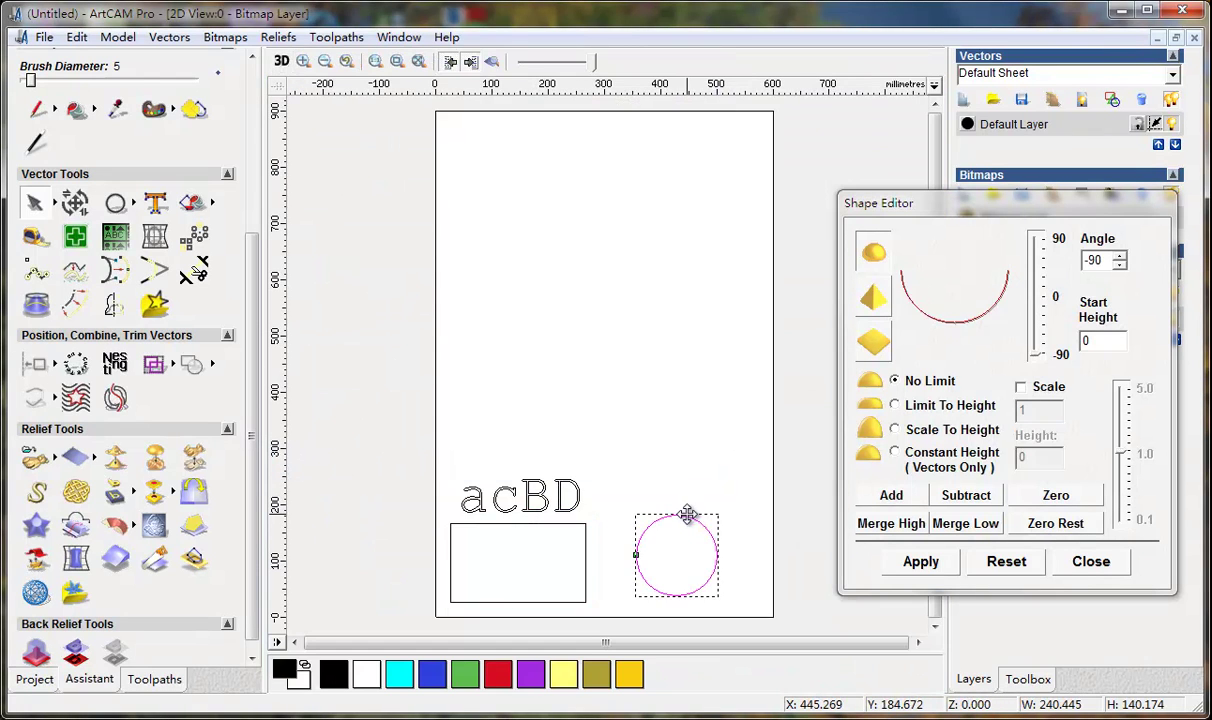
pyautogui.moveTo(1038, 357); pyautogui.dragTo(1047, 323)
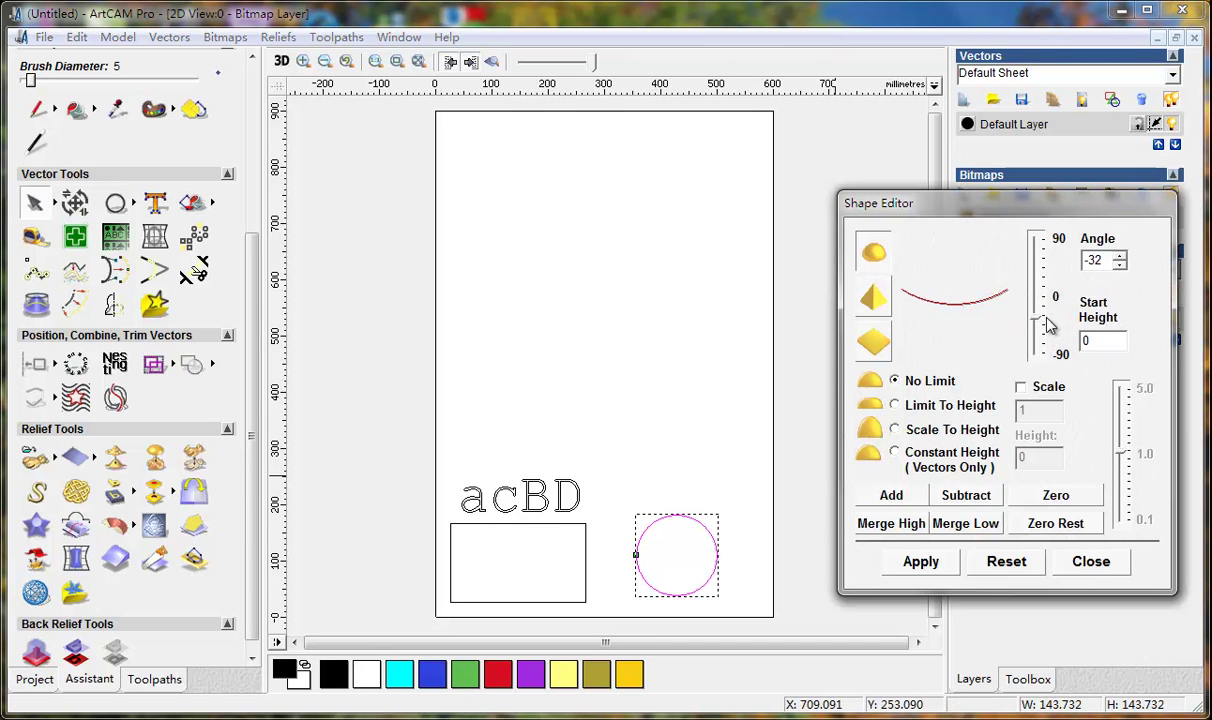
pyautogui.click(895, 406)
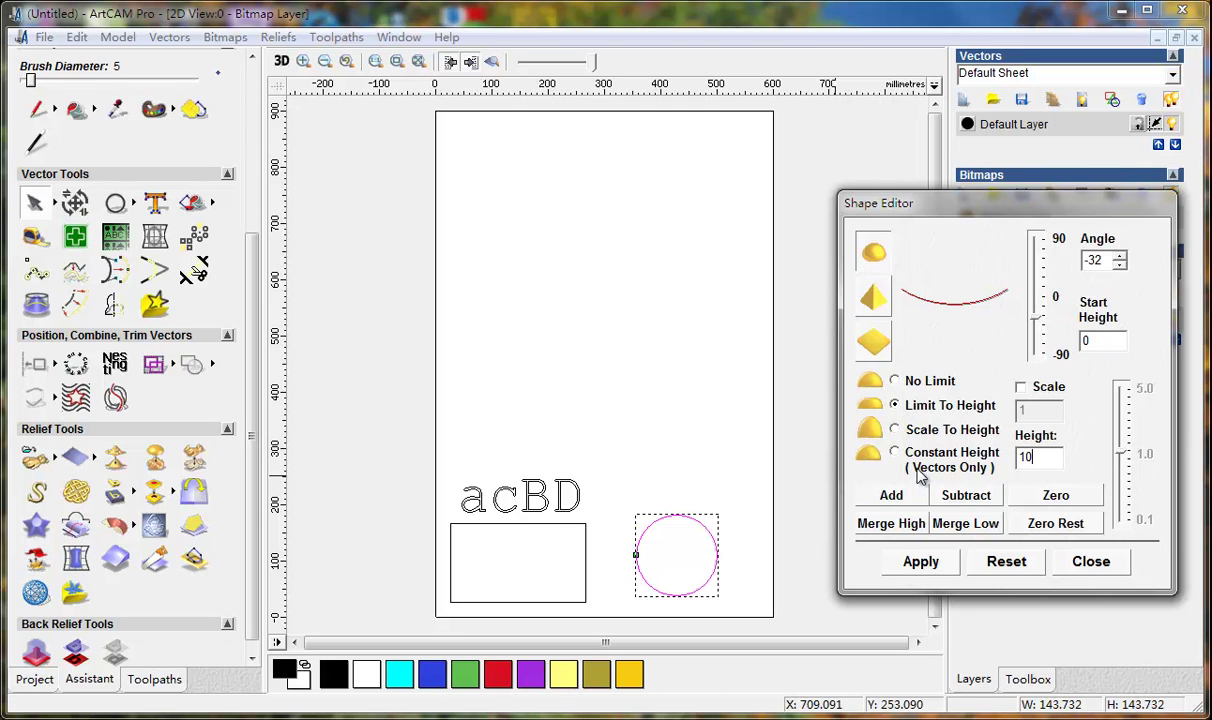
pyautogui.write('10')
pyautogui.click(918, 500)
# Inspect the circular hollow beside the rectangular pocket in 3D, then return to 2D.
pyautogui.click(283, 61)
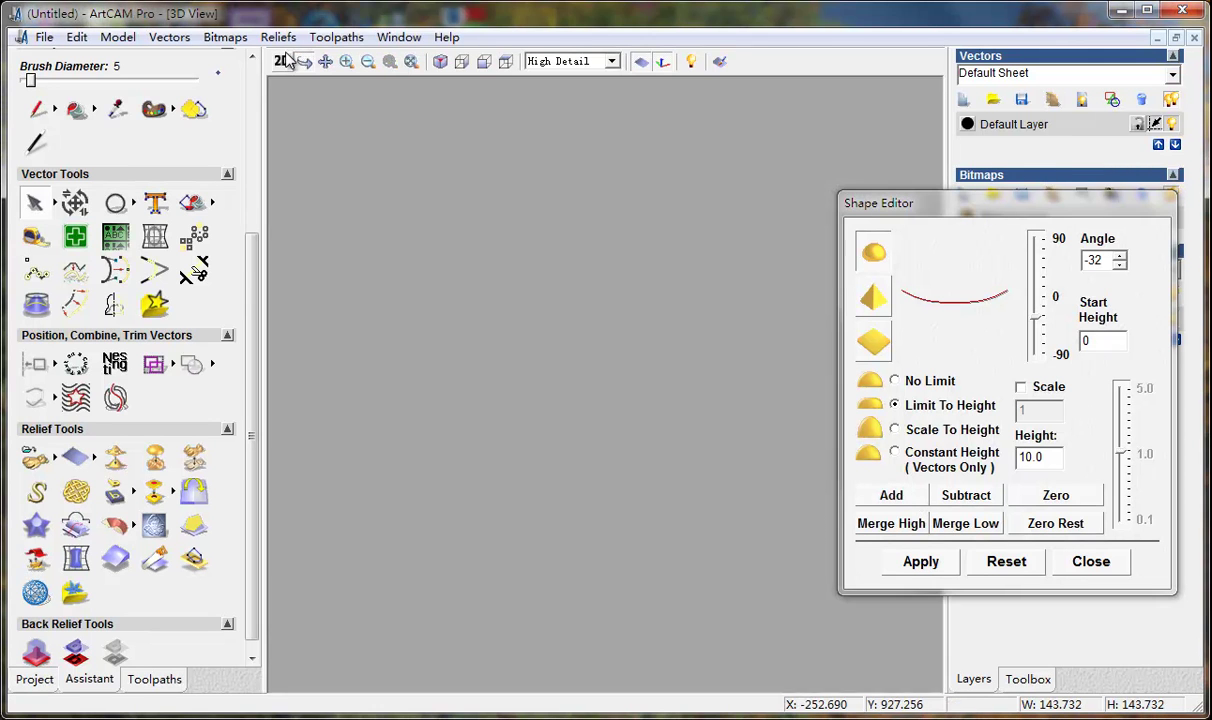
pyautogui.moveTo(768, 281); pyautogui.dragTo(697, 315)
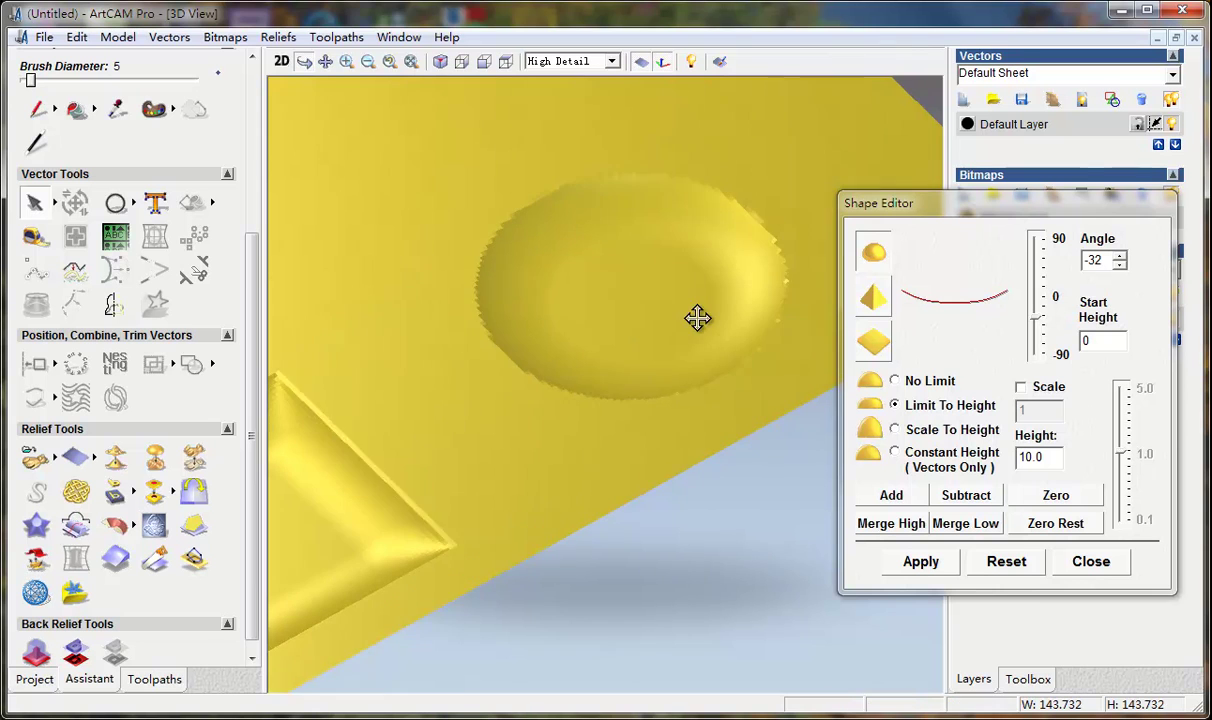
pyautogui.moveTo(490, 414); pyautogui.dragTo(633, 509)
pyautogui.scroll(-5, 470, 375)
pyautogui.moveTo(933, 208); pyautogui.dragTo(1033, 243)
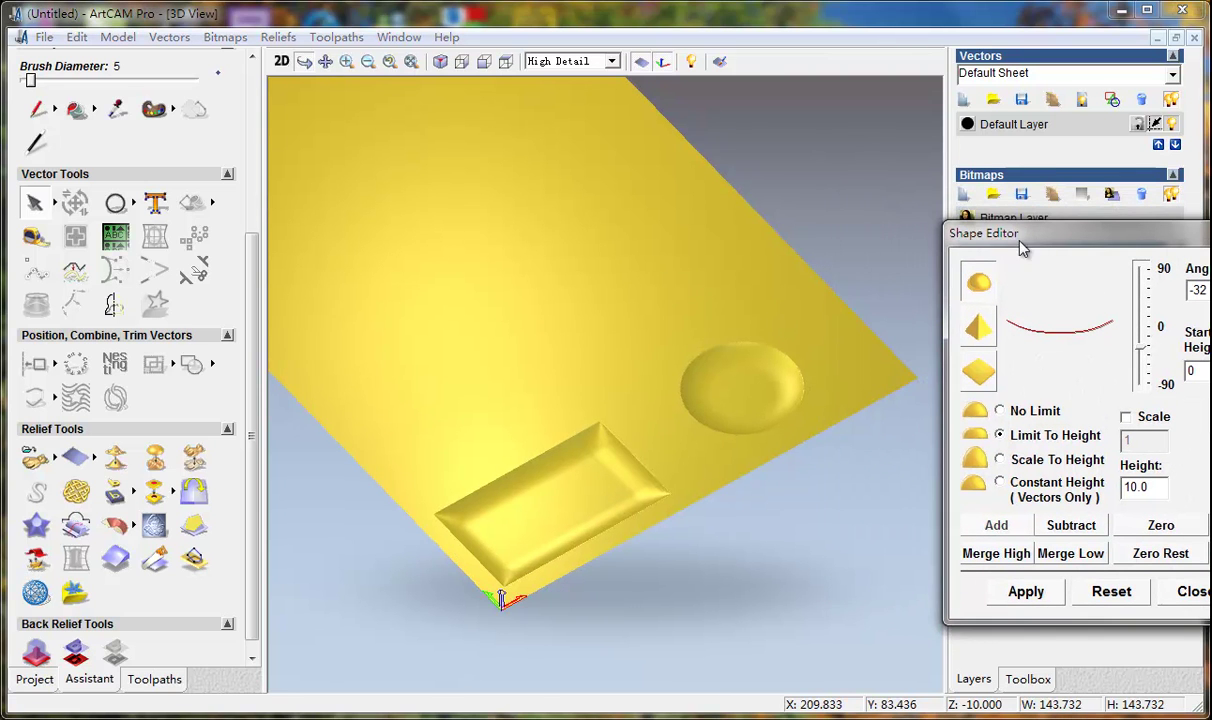
pyautogui.click(281, 62)
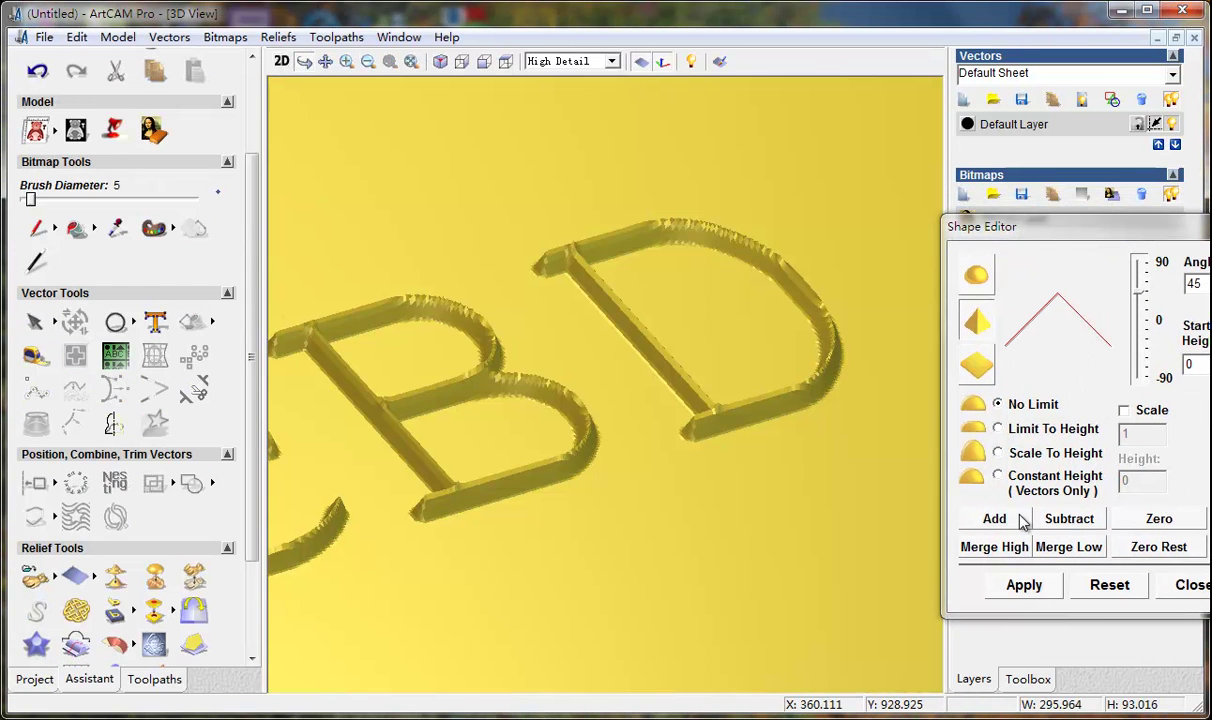
# Raise the acBD letters with 45° bevelled sides, then choose the rounded dome profile.
pyautogui.click(1020, 520)
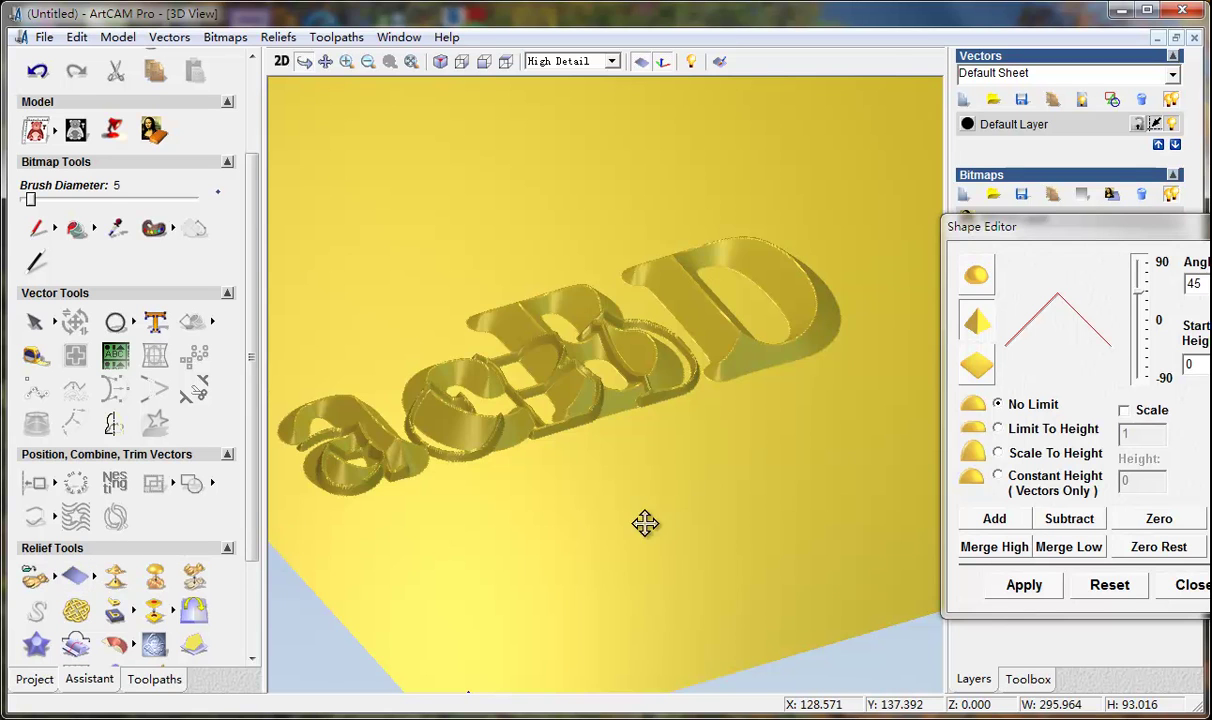
pyautogui.hotkey('ctrl', 'z')
pyautogui.click(996, 519)
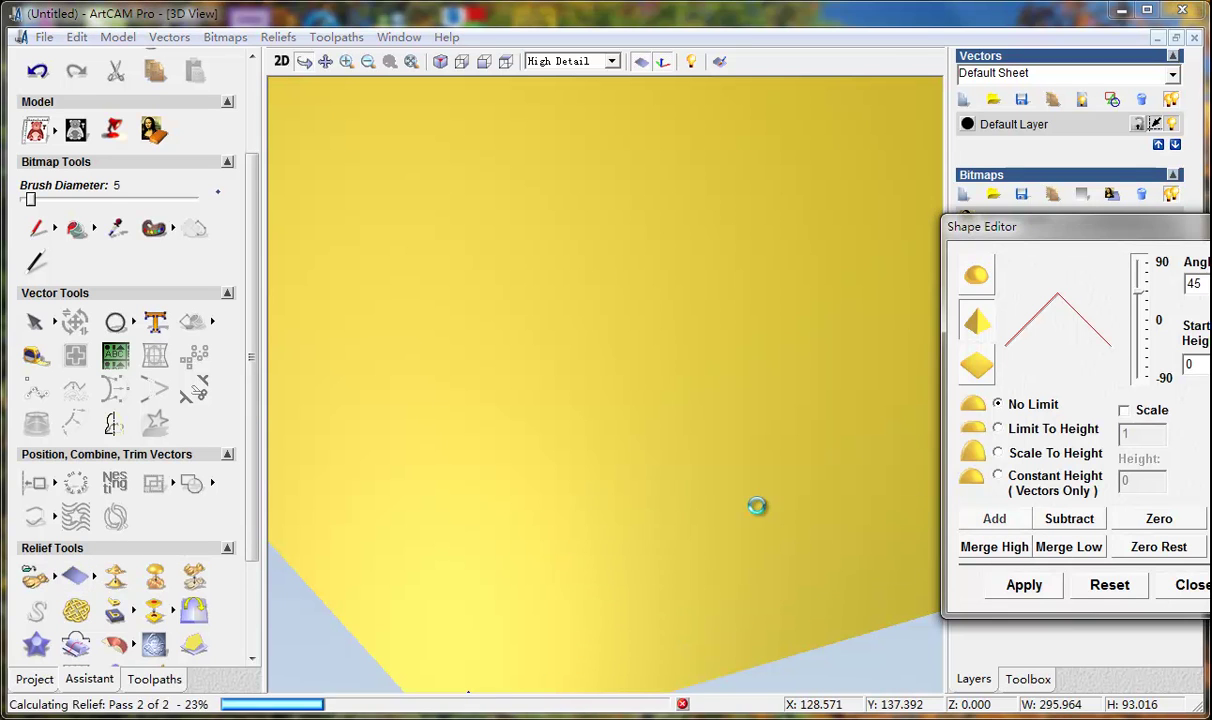
pyautogui.moveTo(710, 545); pyautogui.dragTo(641, 503)
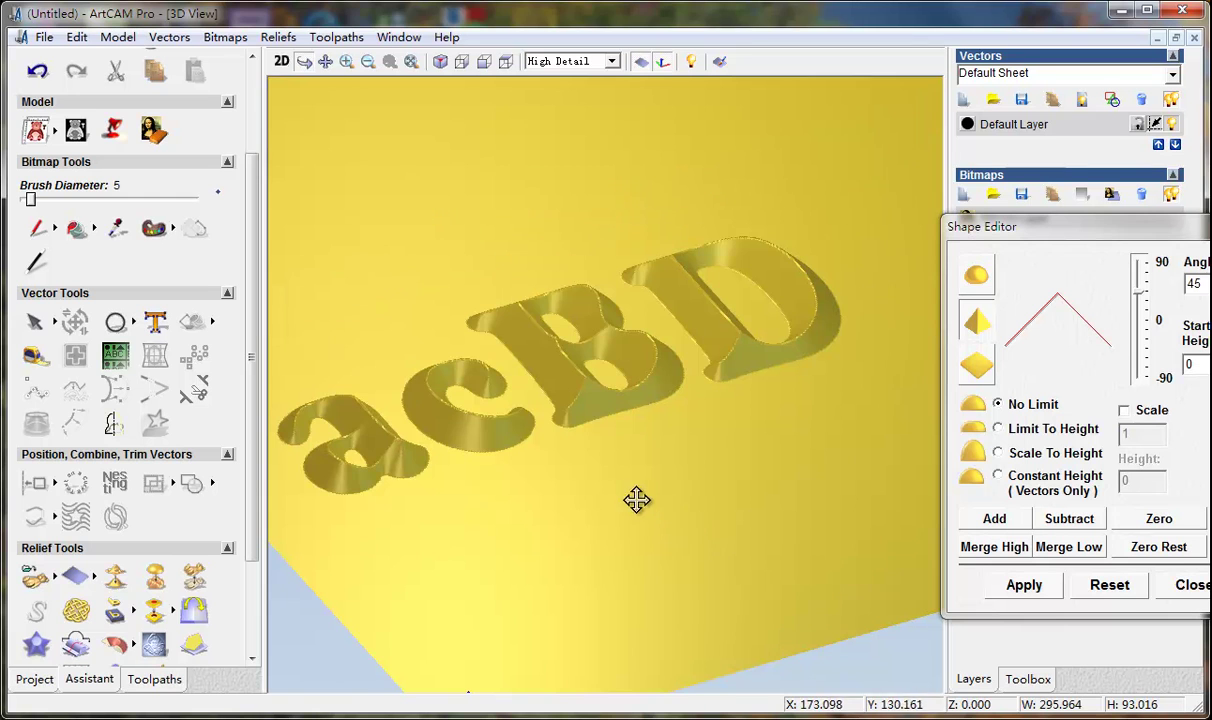
pyautogui.moveTo(701, 373); pyautogui.dragTo(680, 437)
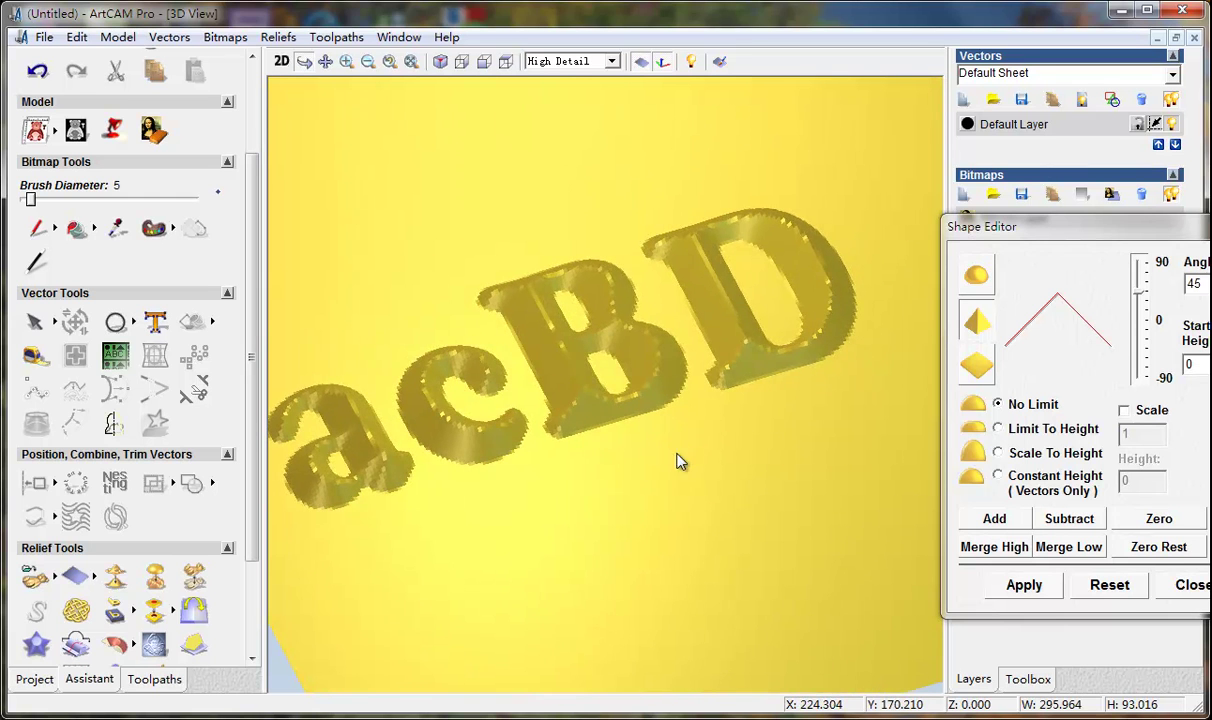
pyautogui.click(980, 280)
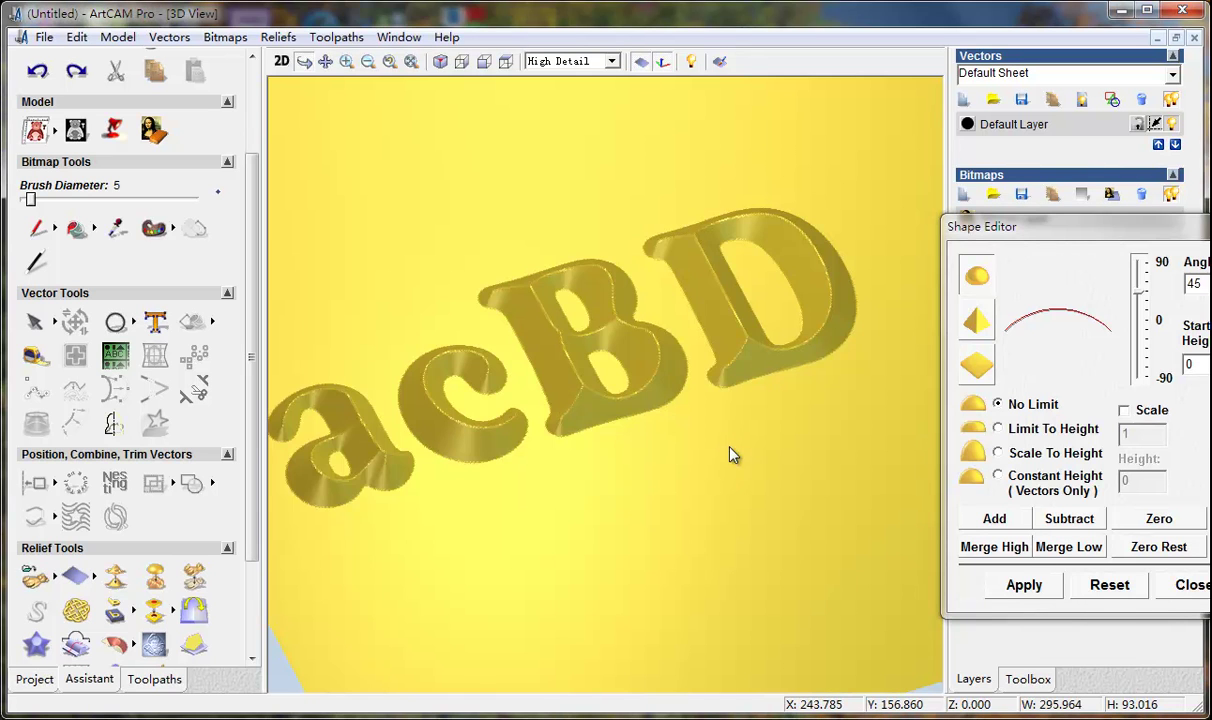
# Add the acBD letters as rounded domes, then set Scale To Height 10 at 62°.
pyautogui.click(1014, 524)
pyautogui.moveTo(900, 505); pyautogui.dragTo(795, 495)
pyautogui.moveTo(655, 490); pyautogui.dragTo(749, 476)
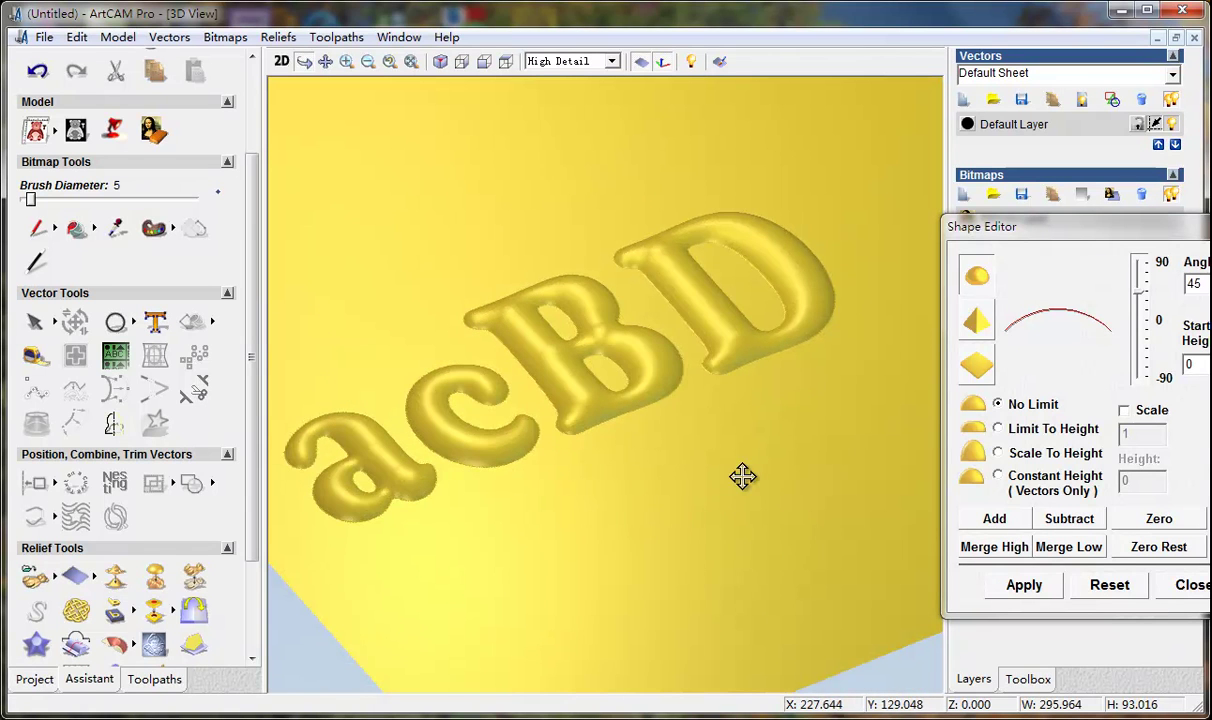
pyautogui.click(997, 455)
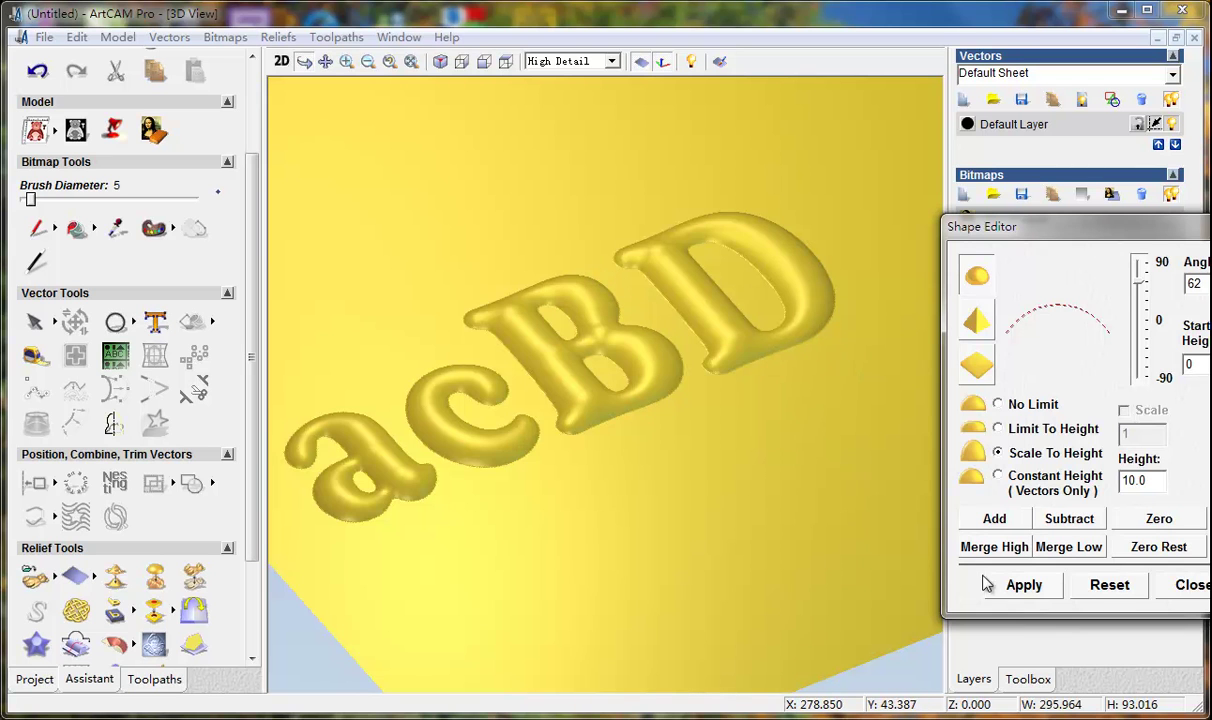
# Rebuild the domed letters at height 4, then clear them and enter height 2.
pyautogui.click(1001, 516)
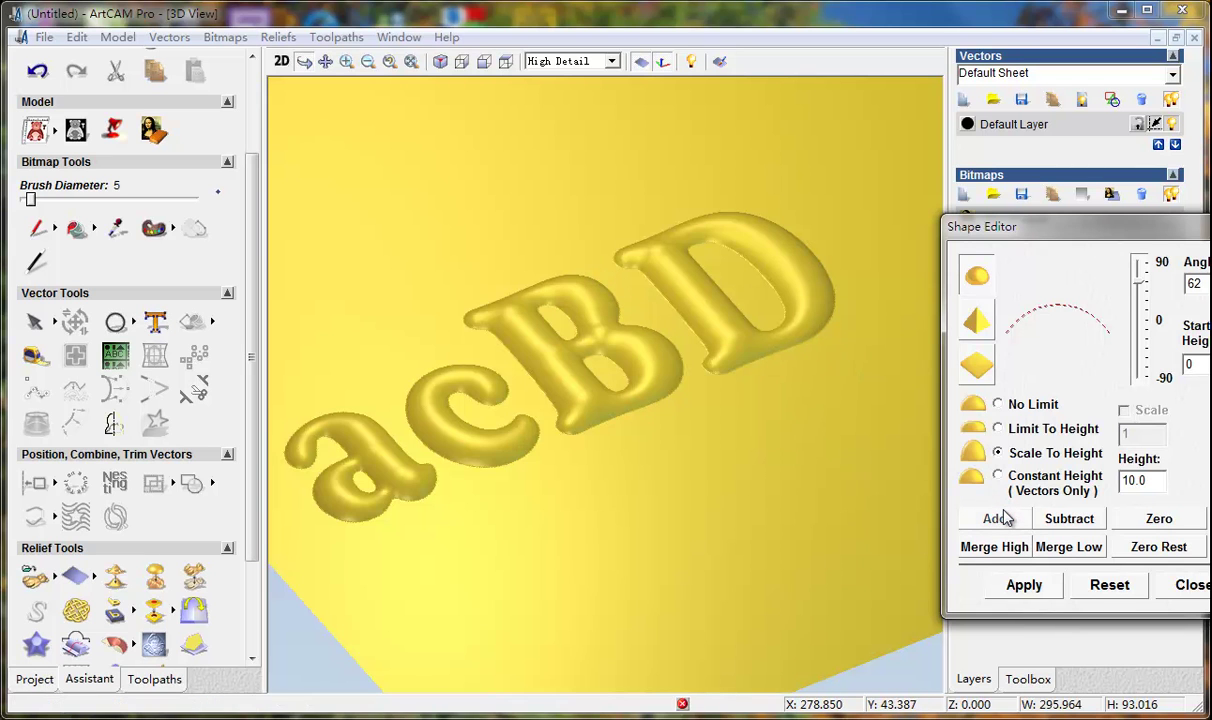
pyautogui.click(1001, 517)
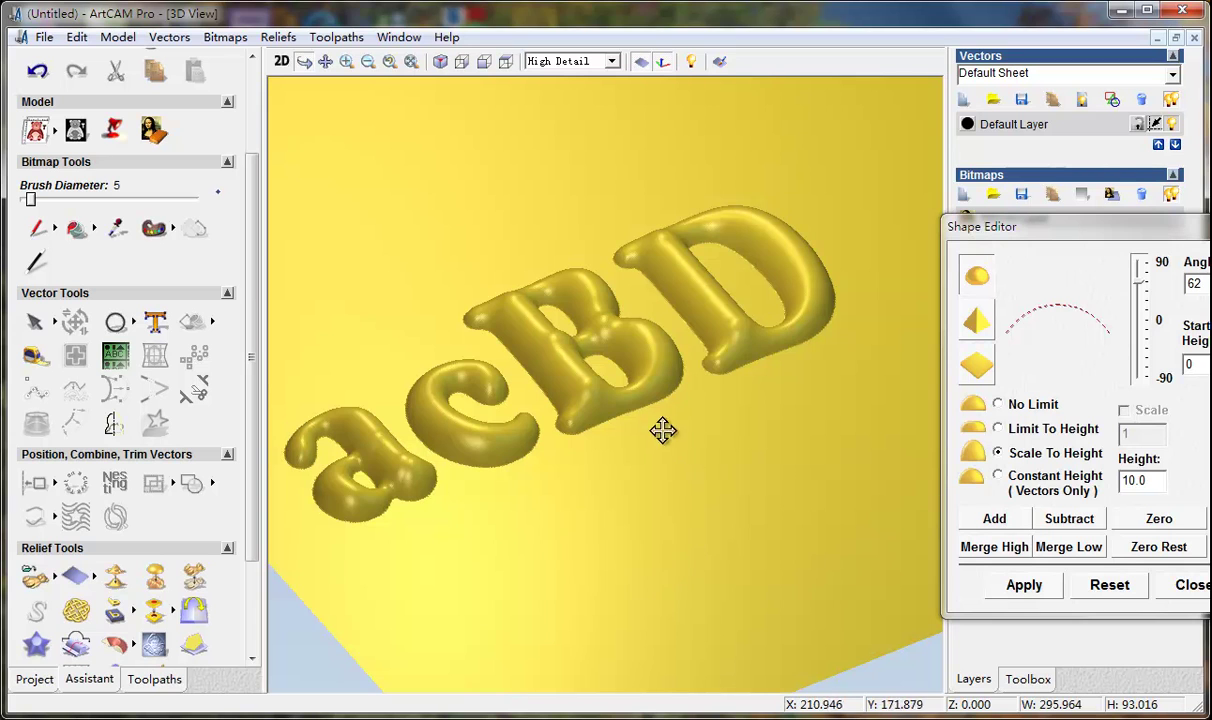
pyautogui.moveTo(1150, 483); pyautogui.dragTo(1134, 482)
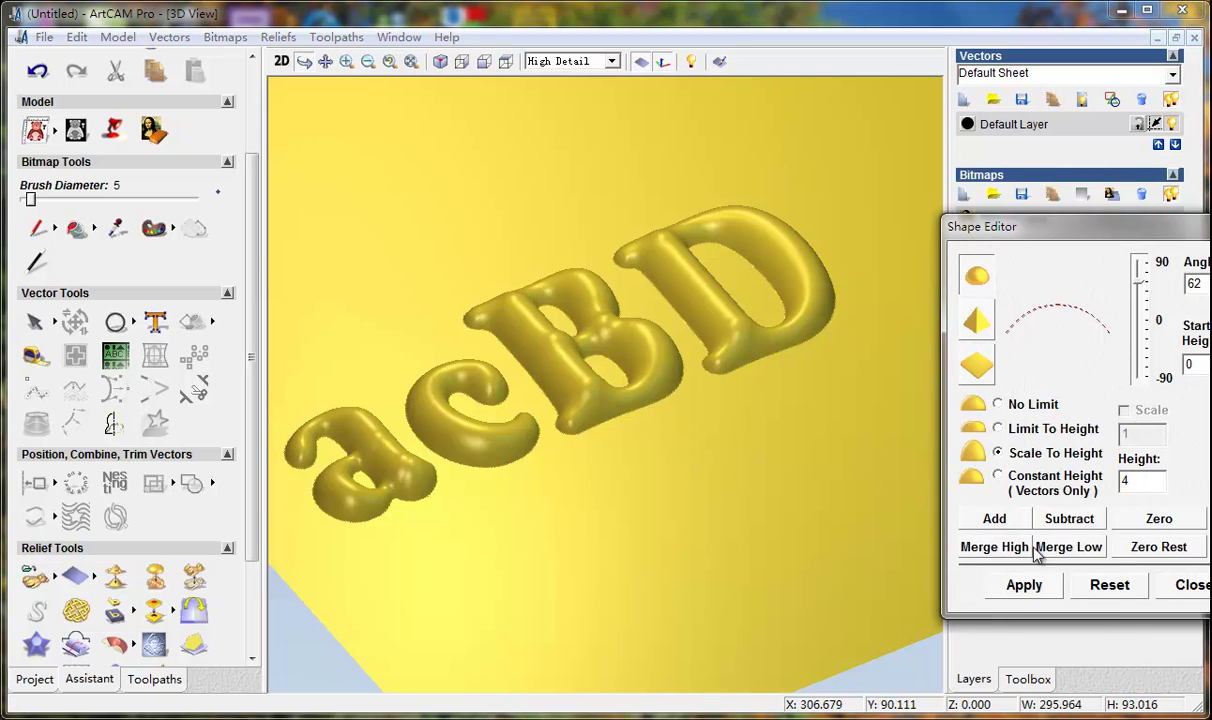
pyautogui.click(1001, 516)
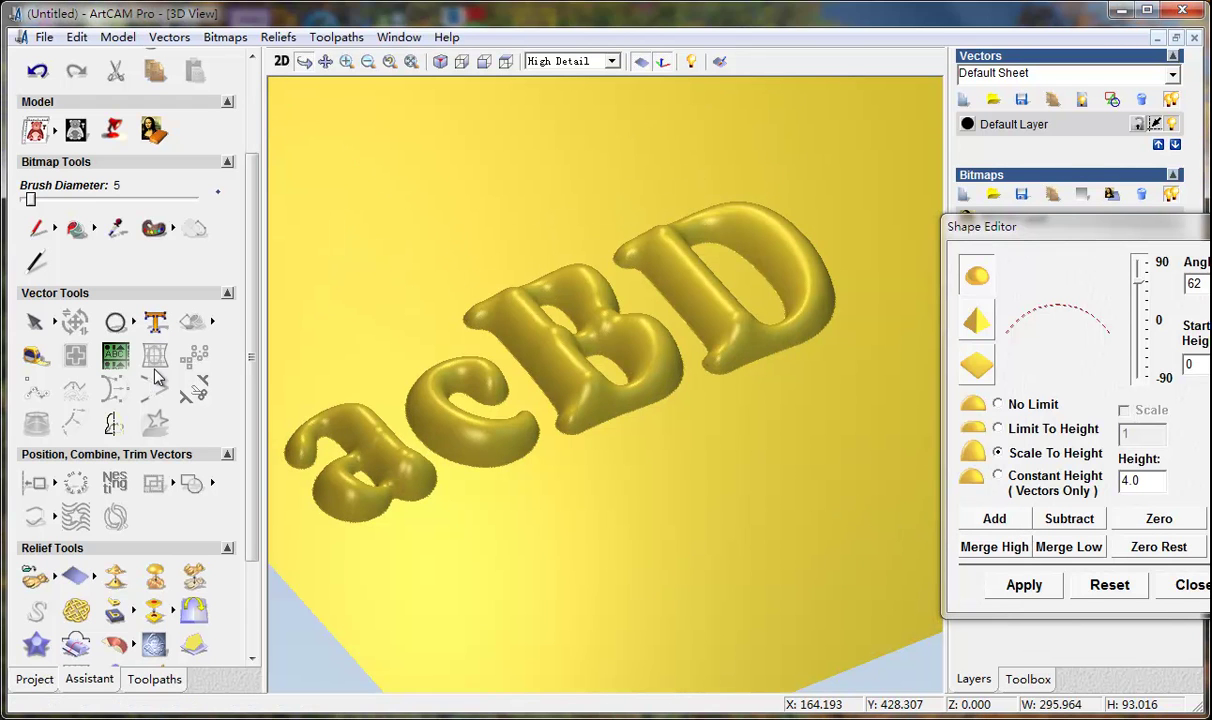
pyautogui.hotkey('ctrl', 'z')
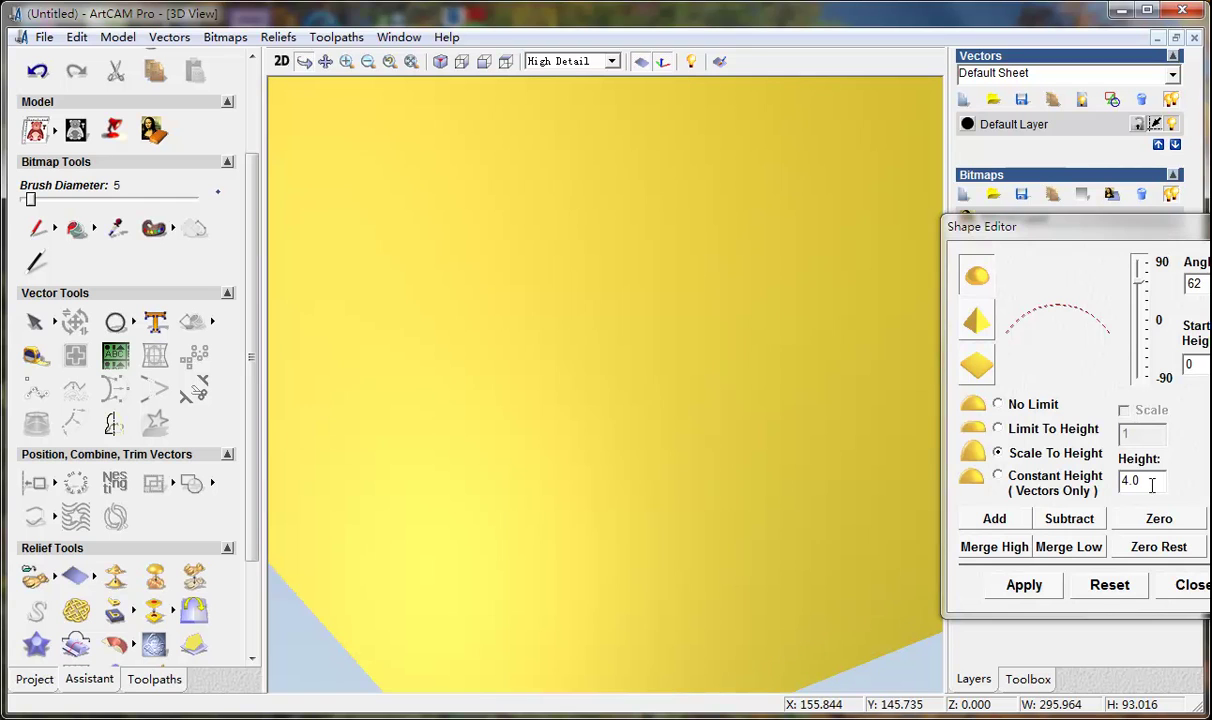
# Re-add the acBD letters as low domes limited to 2.0 height, then show 2D.
pyautogui.click(993, 520)
pyautogui.moveTo(630, 587)
pyautogui.mouseDown()
pyautogui.moveTo(617, 479)
pyautogui.moveTo(630, 575)
pyautogui.mouseUp()
pyautogui.click(997, 428)
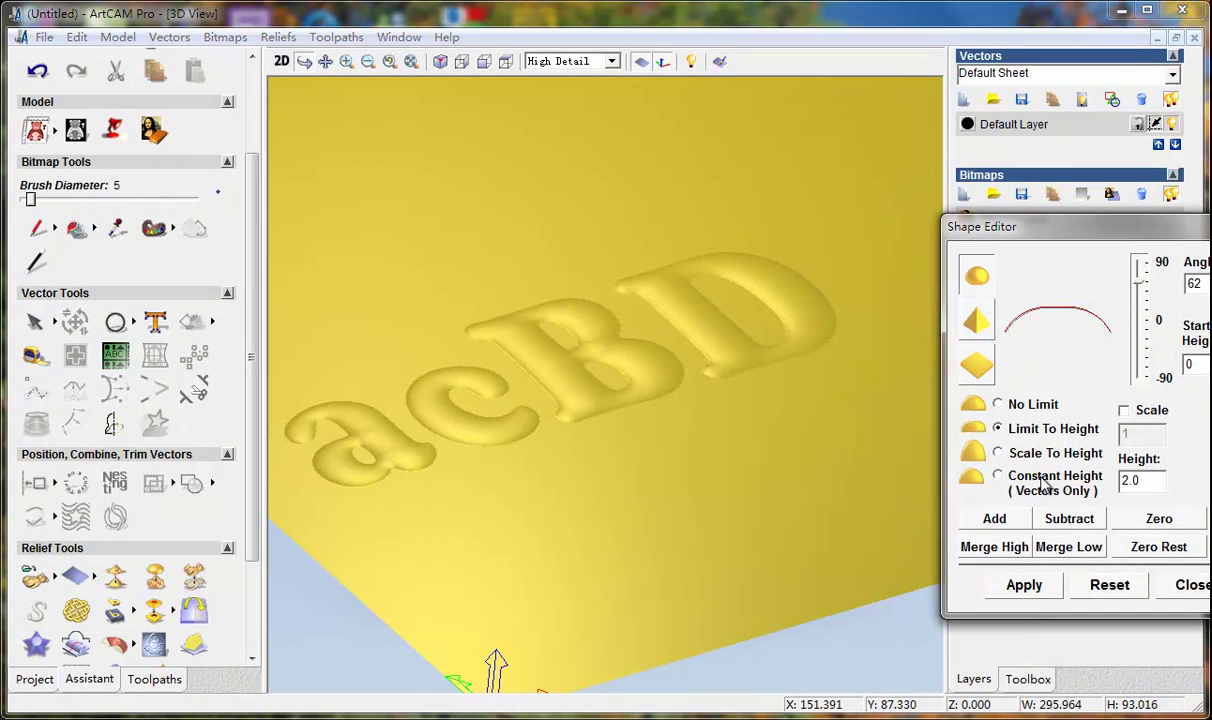
pyautogui.click(1013, 522)
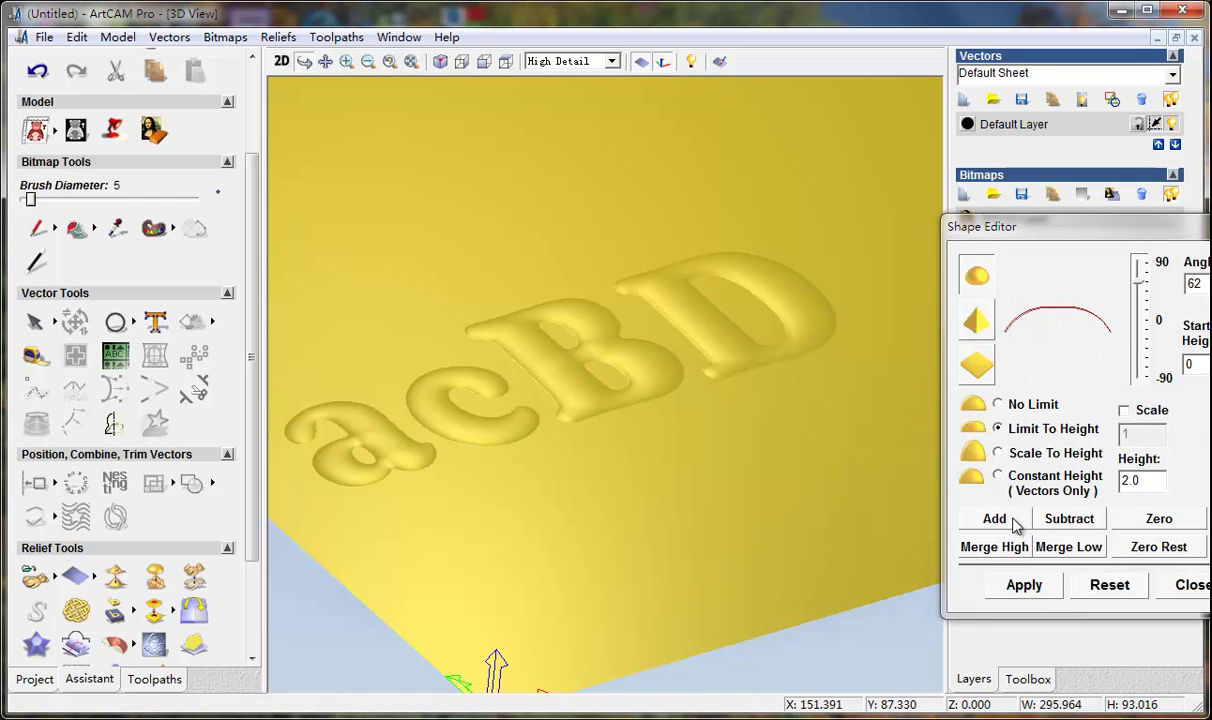
pyautogui.moveTo(506, 503); pyautogui.dragTo(469, 521)
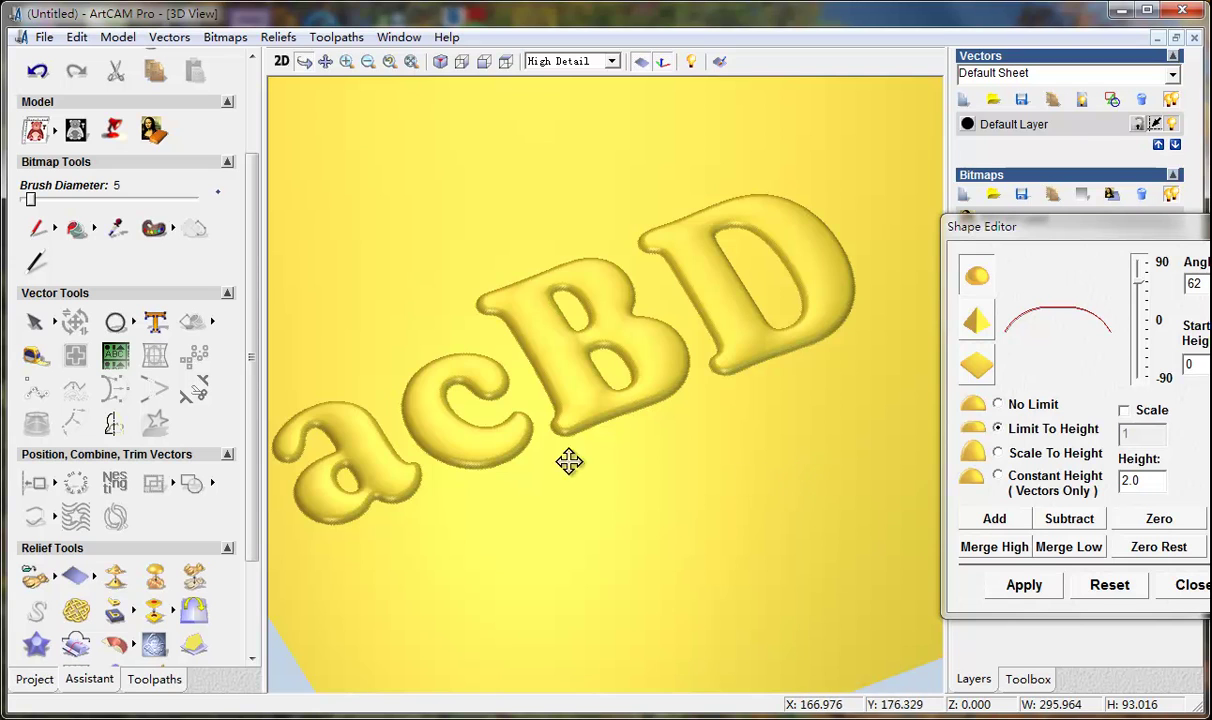
pyautogui.click(281, 63)
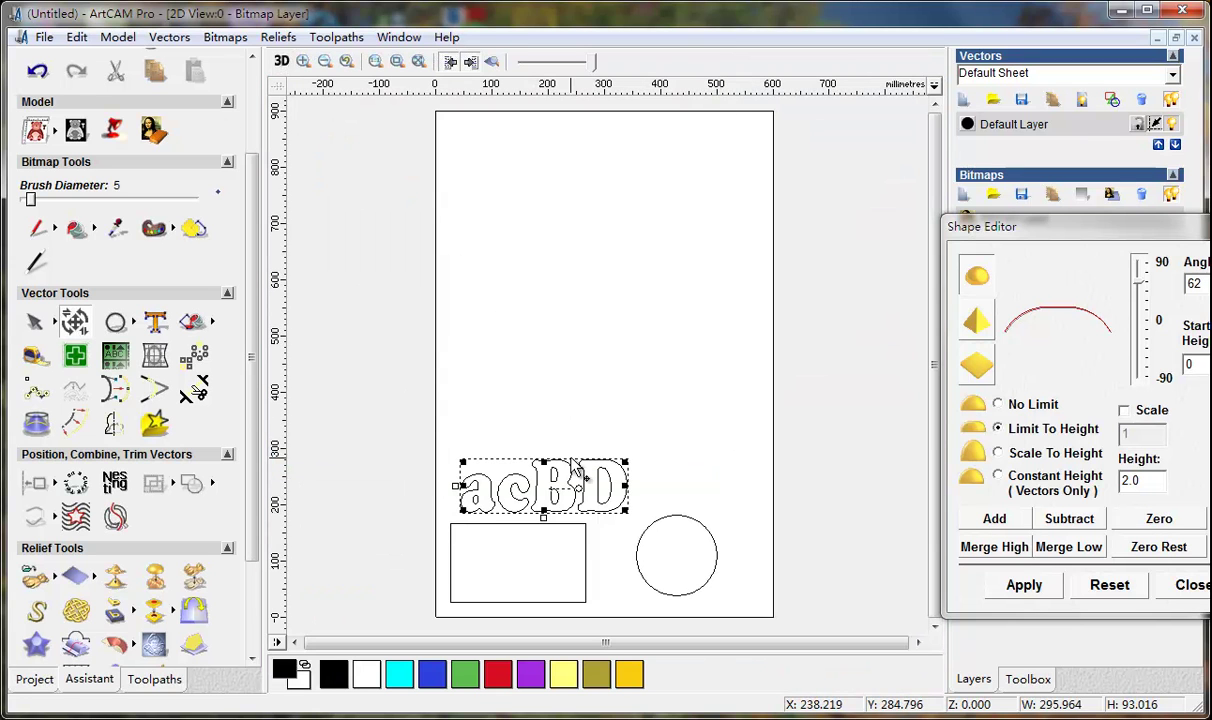
# Shrink the rectangle into a thin bar across acBD and pick the flat profile.
pyautogui.click(558, 540)
pyautogui.moveTo(517, 524); pyautogui.dragTo(660, 492)
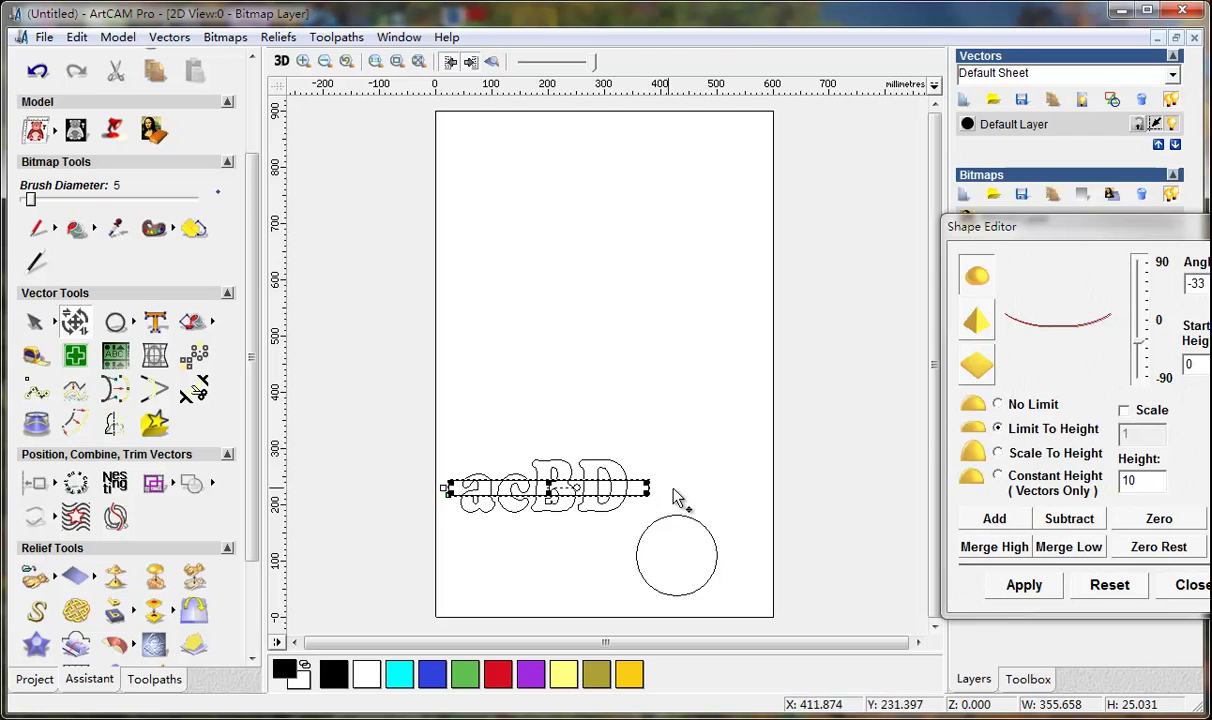
pyautogui.click(281, 61)
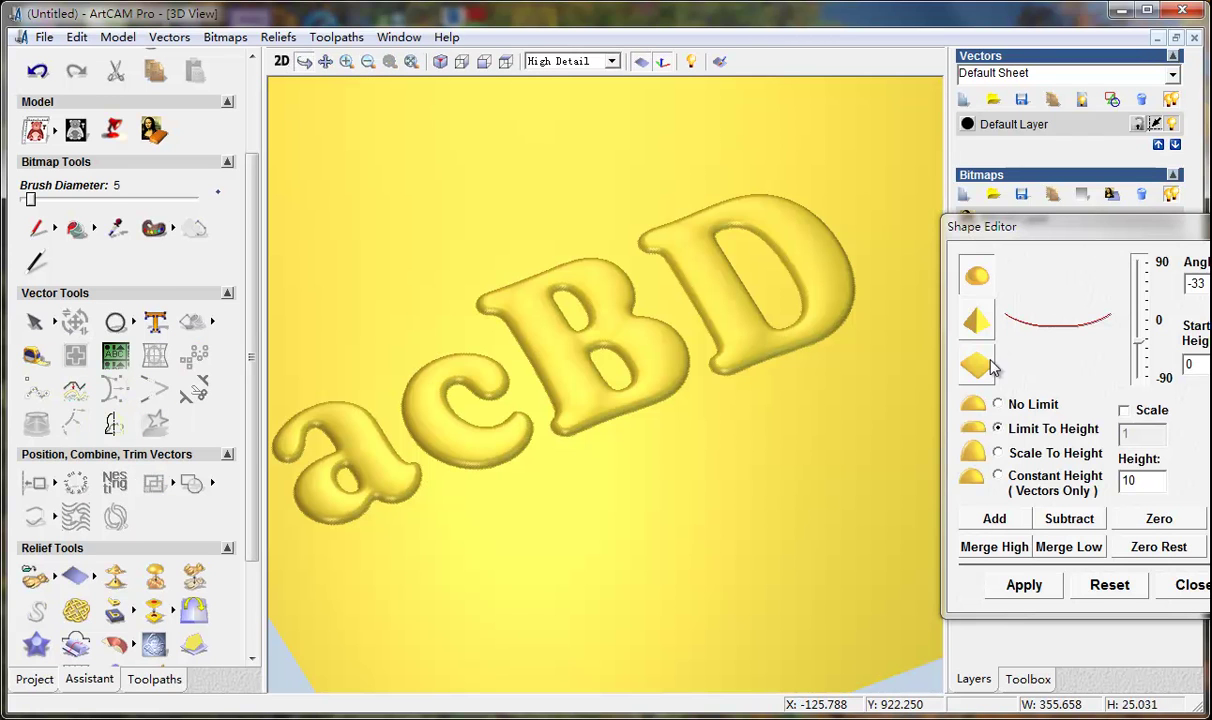
pyautogui.click(982, 362)
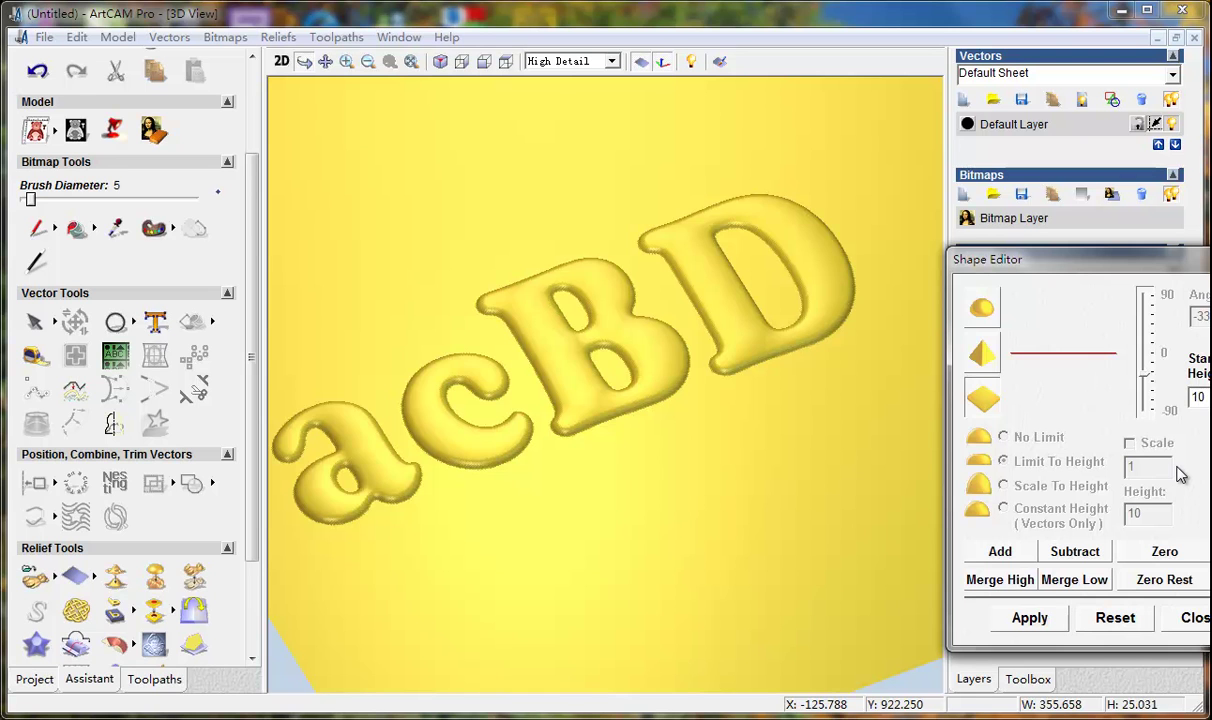
# Add the bar as a flat raised relief, then subtract it, leaving only the letters.
pyautogui.click(1016, 556)
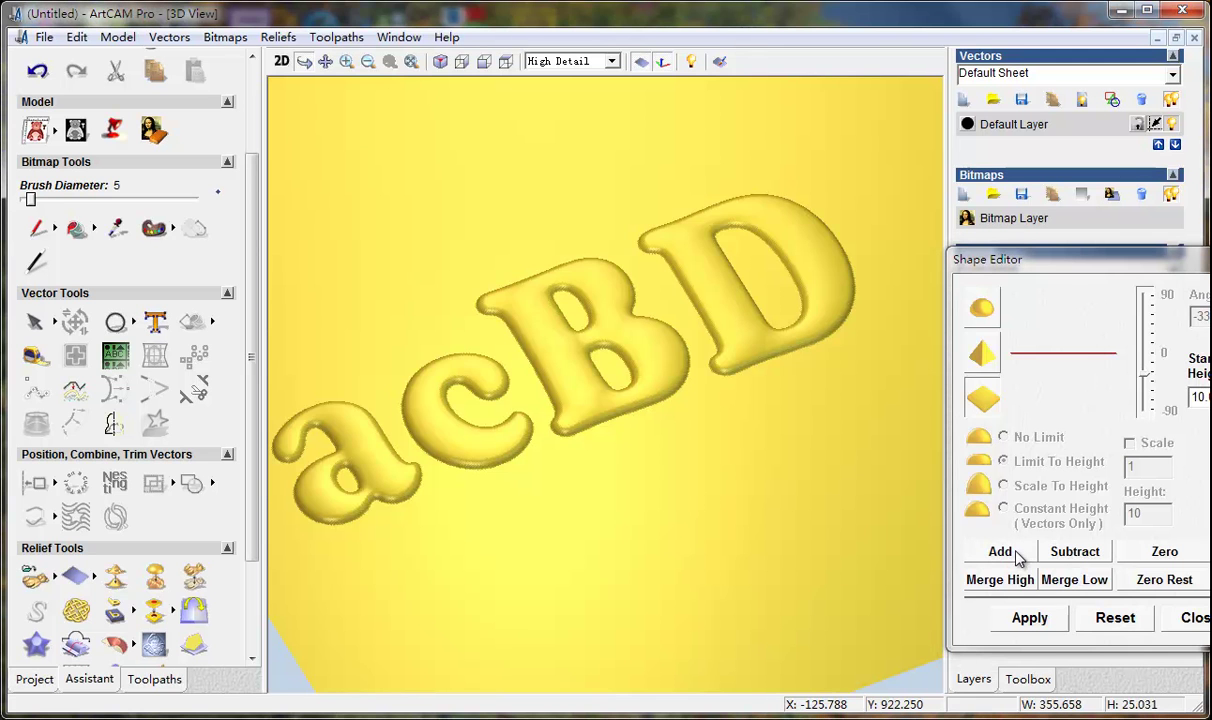
pyautogui.moveTo(395, 454); pyautogui.dragTo(552, 455)
pyautogui.moveTo(652, 487); pyautogui.dragTo(666, 488)
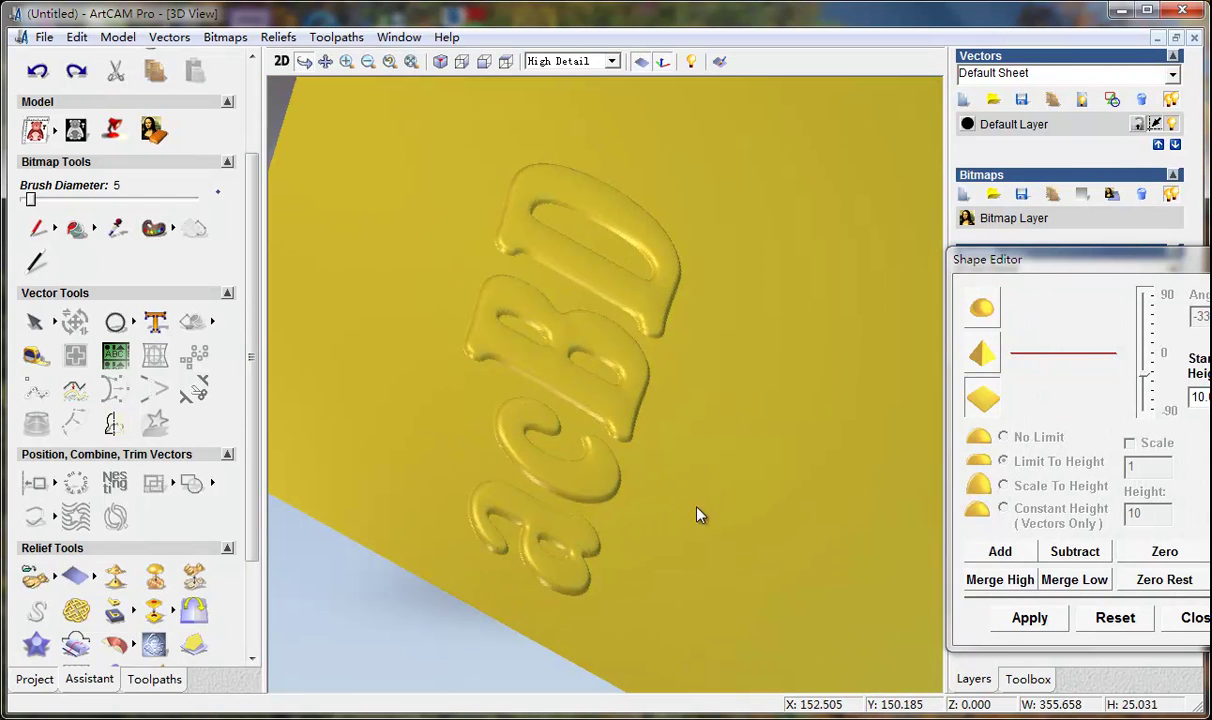
pyautogui.moveTo(698, 503); pyautogui.dragTo(579, 479)
pyautogui.click(1075, 552)
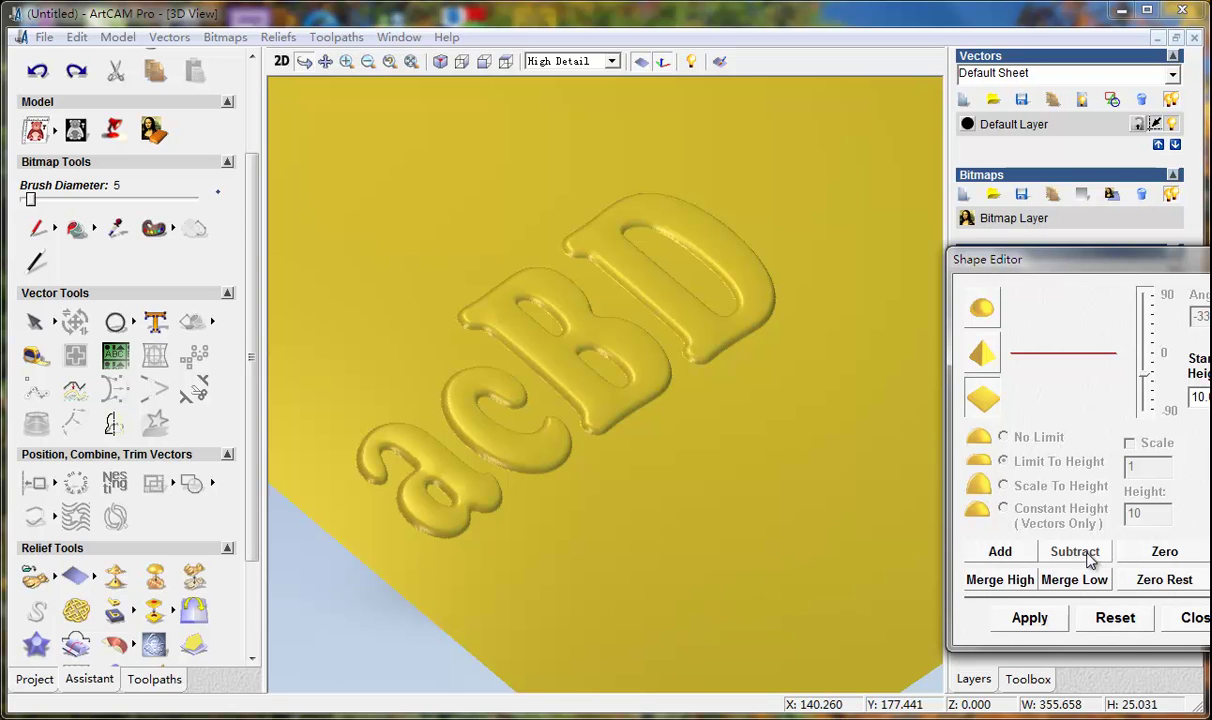
pyautogui.click(281, 61)
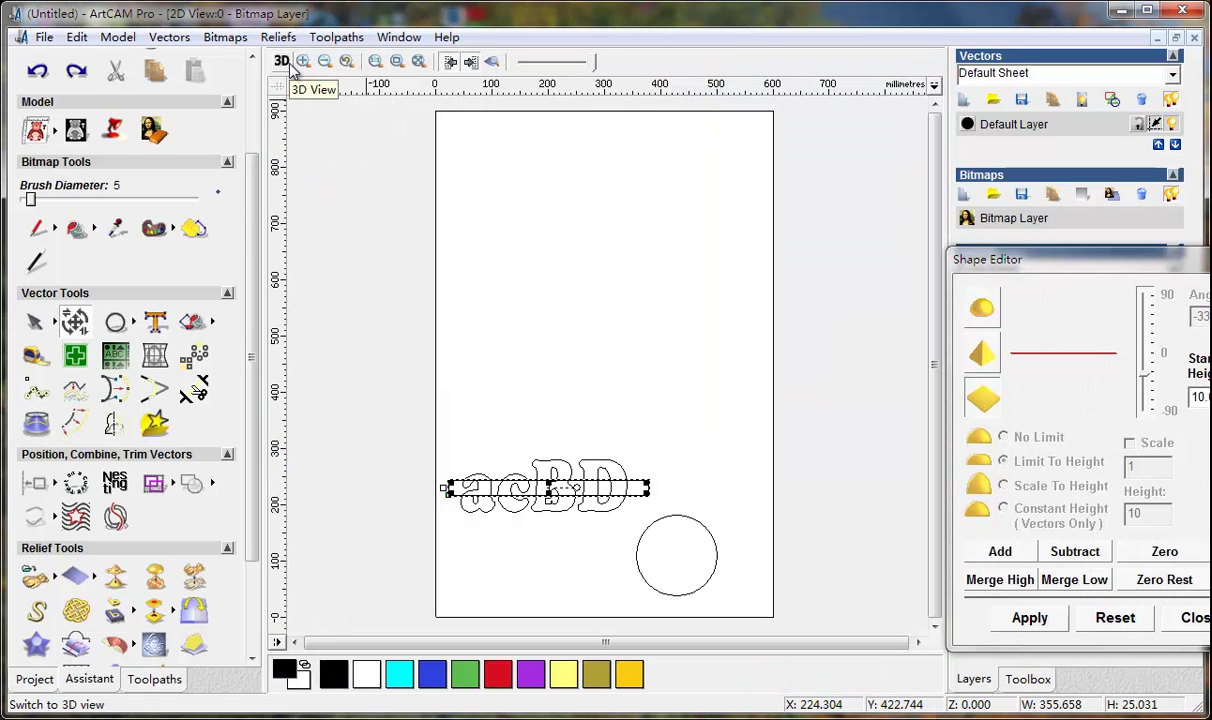
# Subtract the bar, hide the vectors, and combine the bar with the letters using Merge High.
pyautogui.click(281, 61)
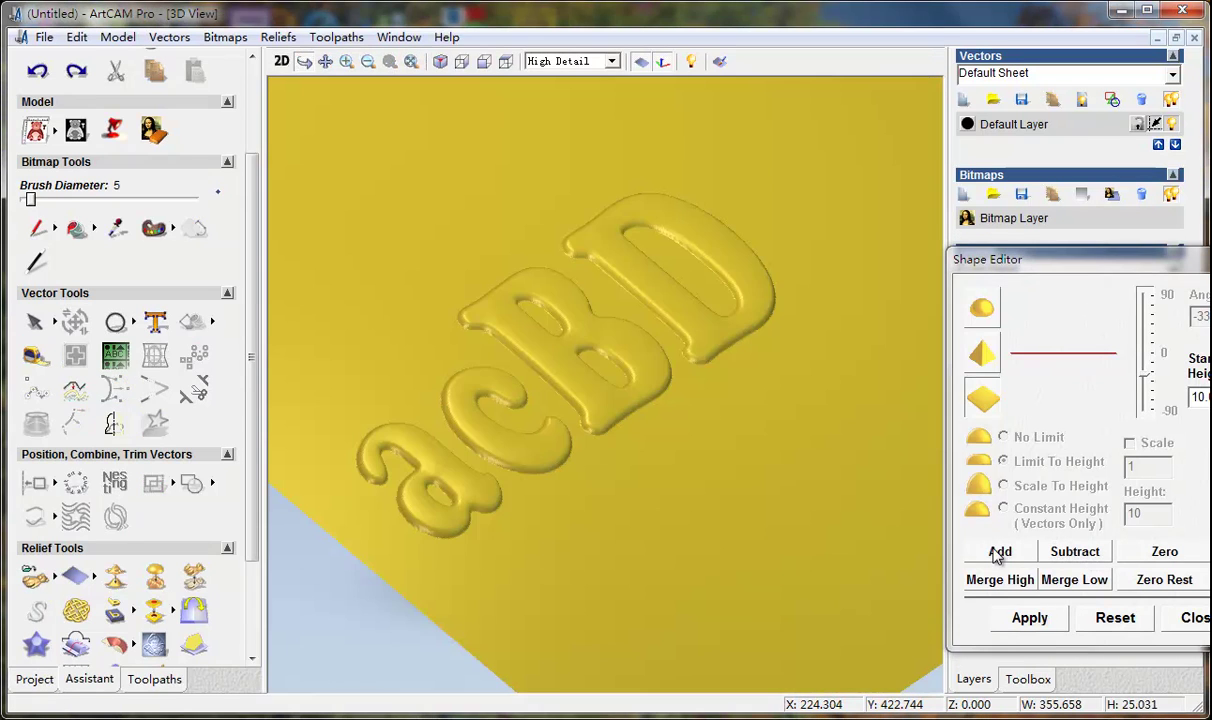
pyautogui.click(1066, 553)
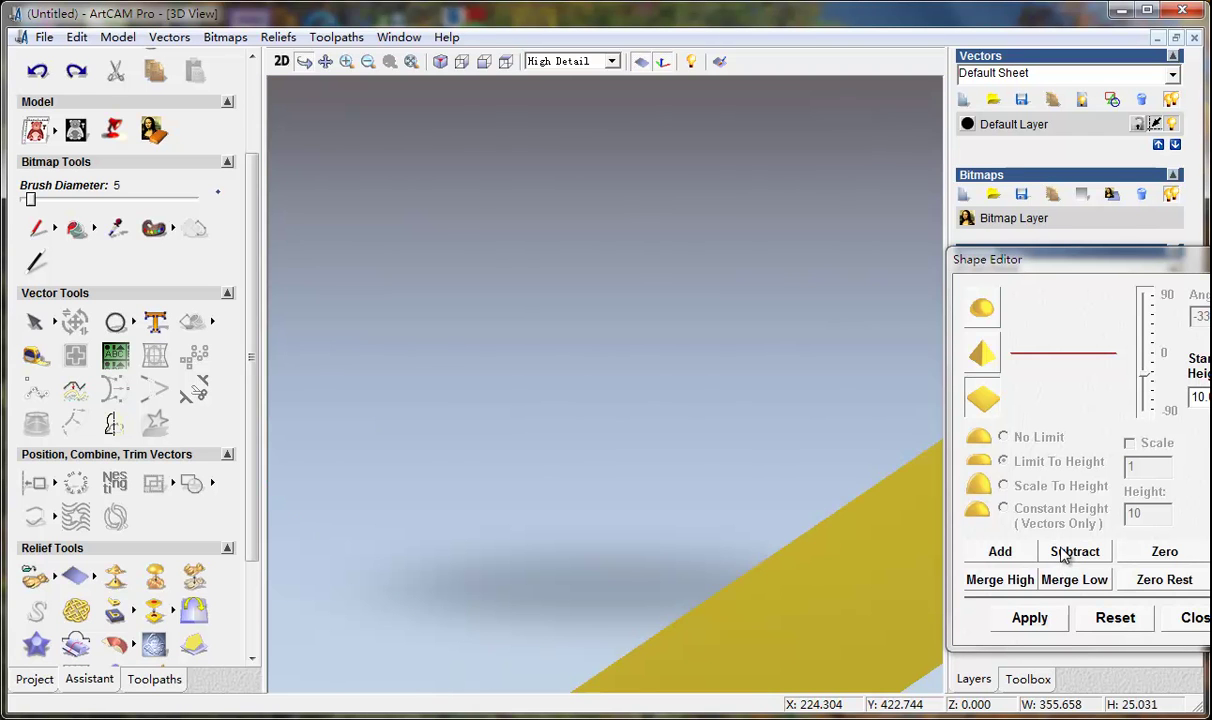
pyautogui.moveTo(560, 481); pyautogui.dragTo(430, 513)
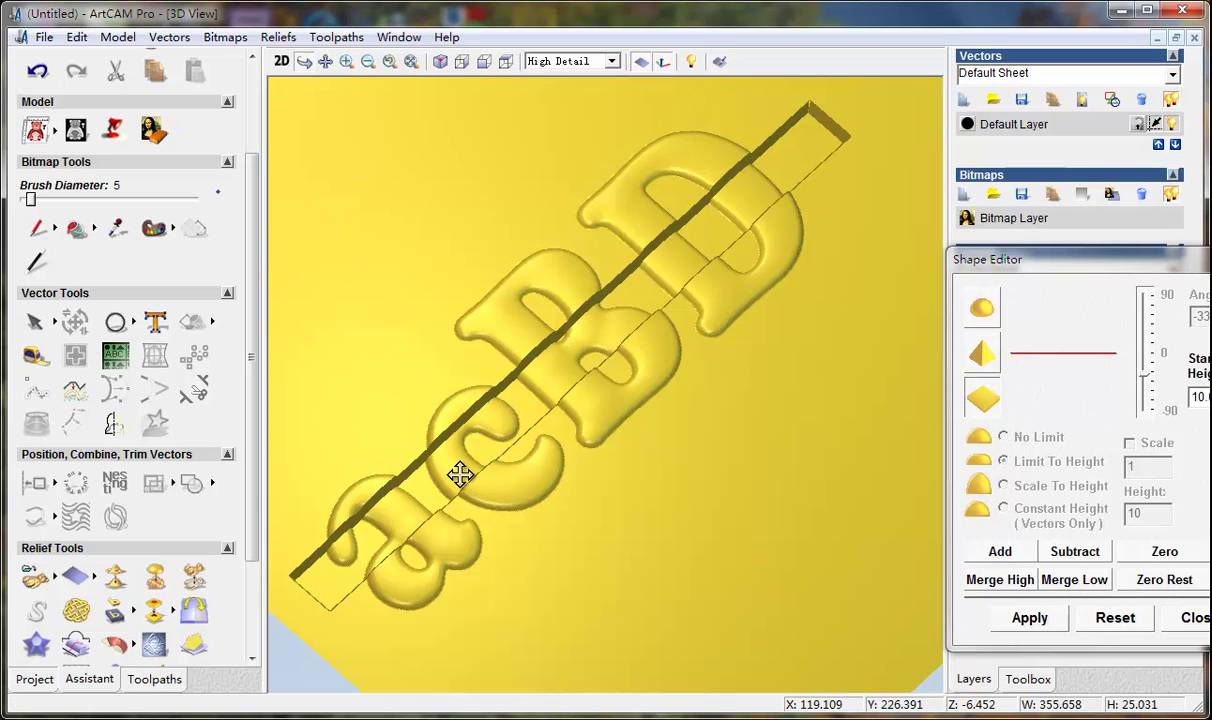
pyautogui.press('Escape')
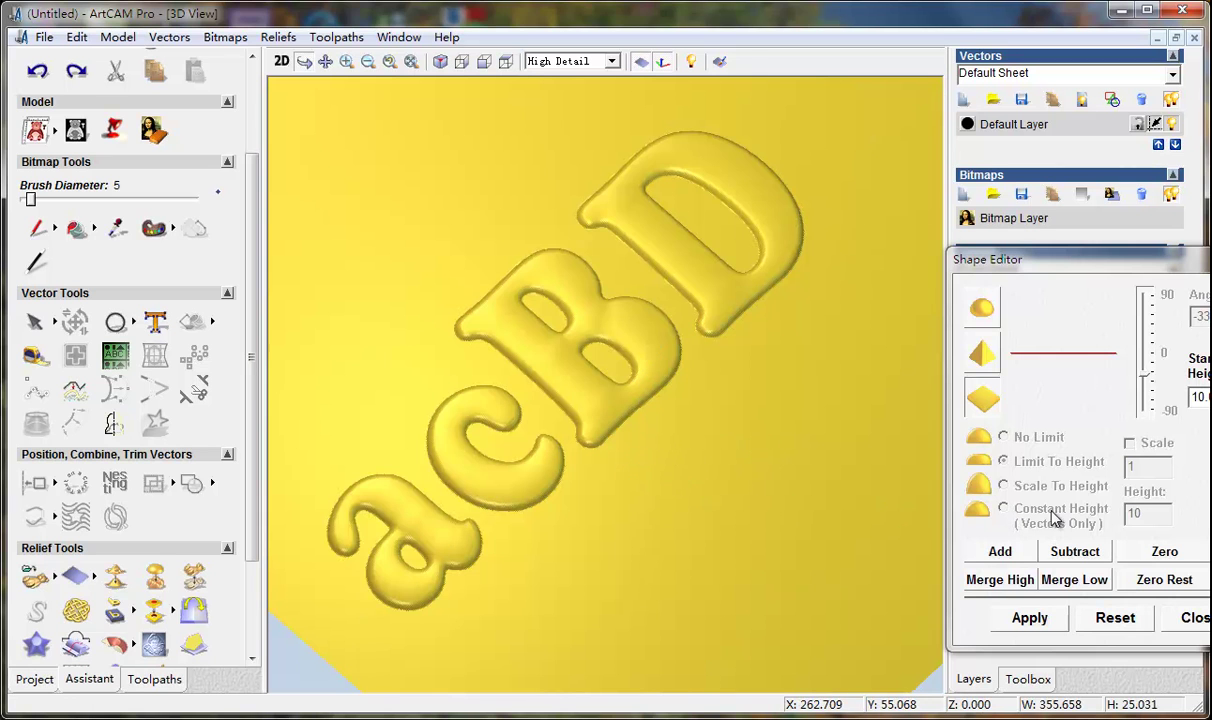
pyautogui.click(1000, 580)
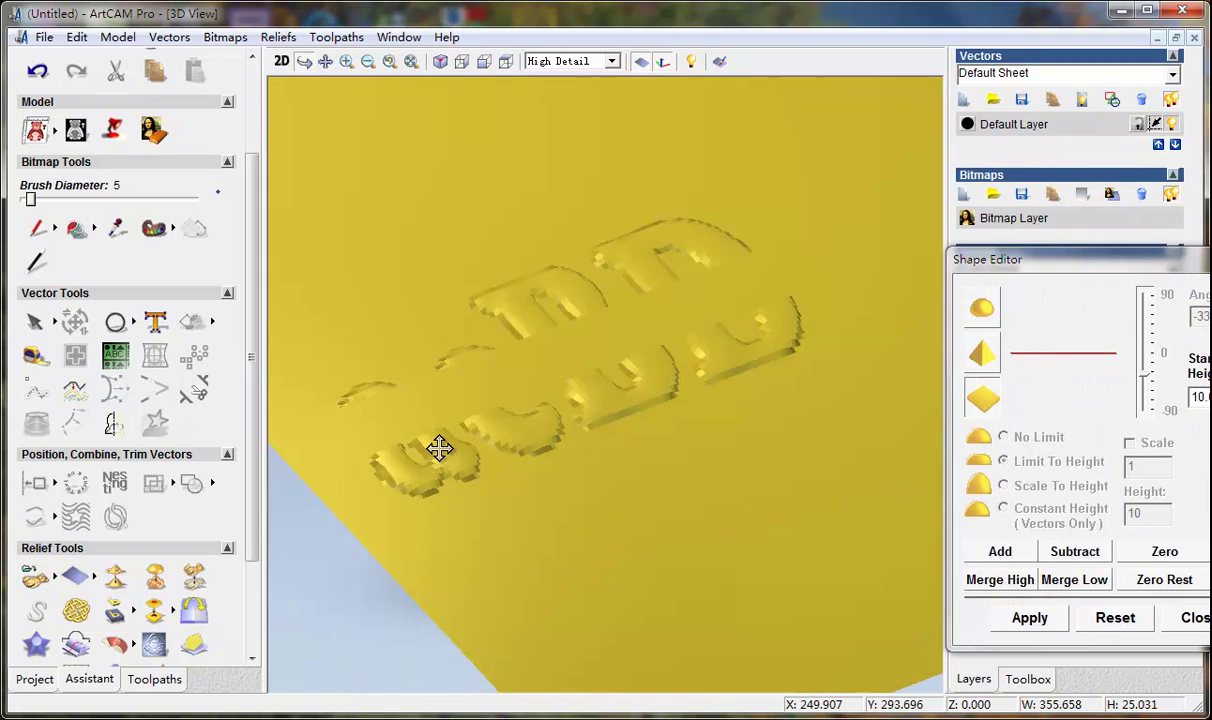